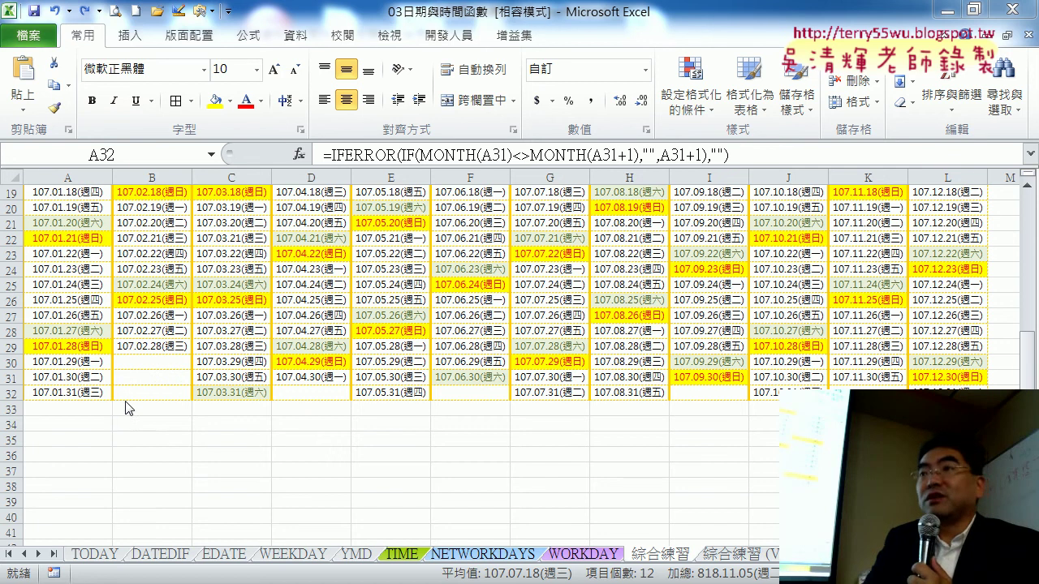
- Insert a blank row at row 3, then undo the insertion
{"action": "key", "text": "shift+space"}
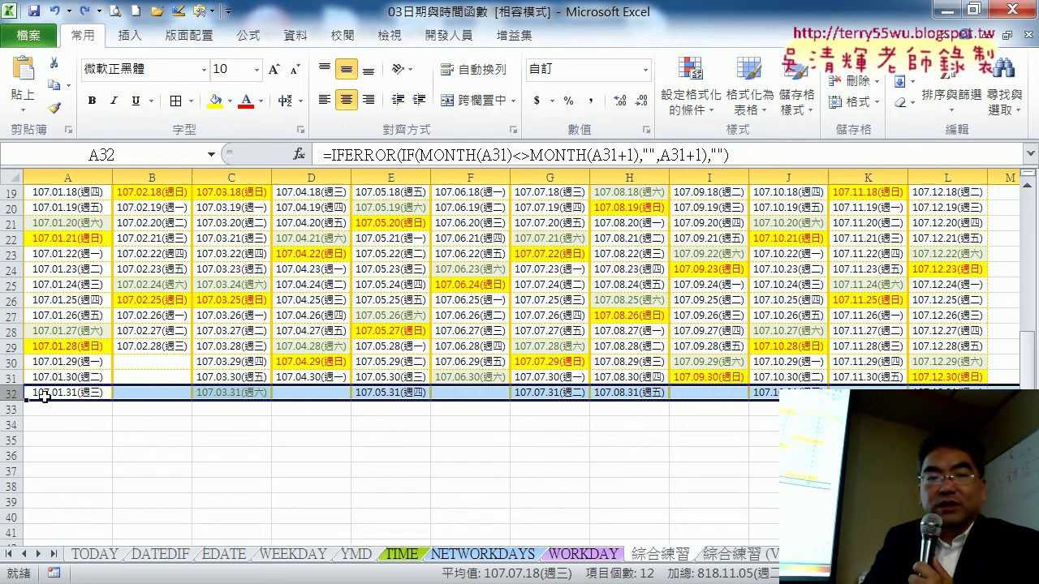
{"action": "scroll", "coordinate": [12, 381], "scroll_direction": "up", "scroll_amount": 1}
{"action": "scroll", "coordinate": [20, 373], "scroll_direction": "up", "scroll_amount": 5}
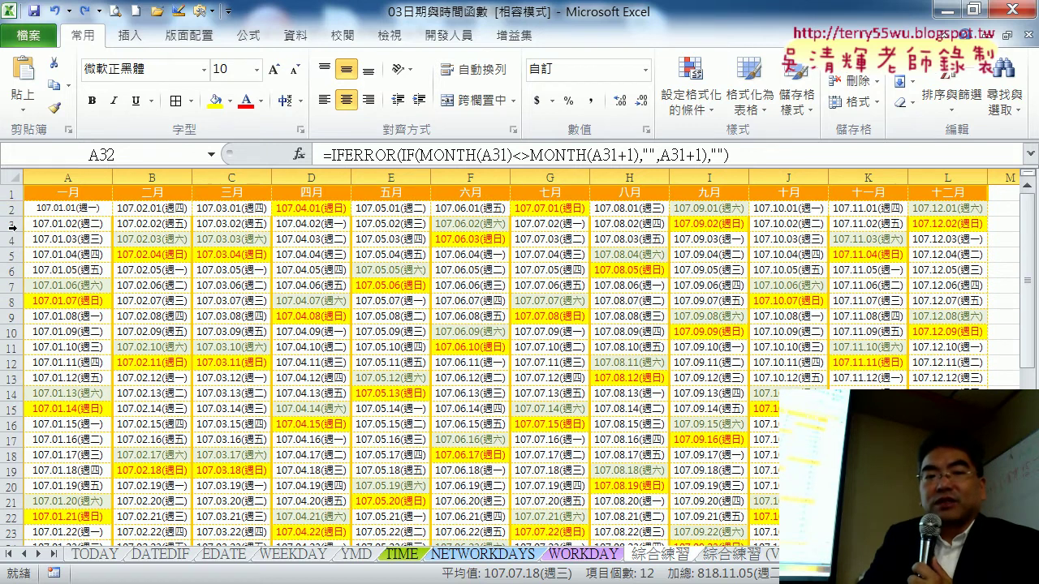
{"action": "left_click", "coordinate": [12, 224]}
{"action": "right_click", "coordinate": [53, 225]}
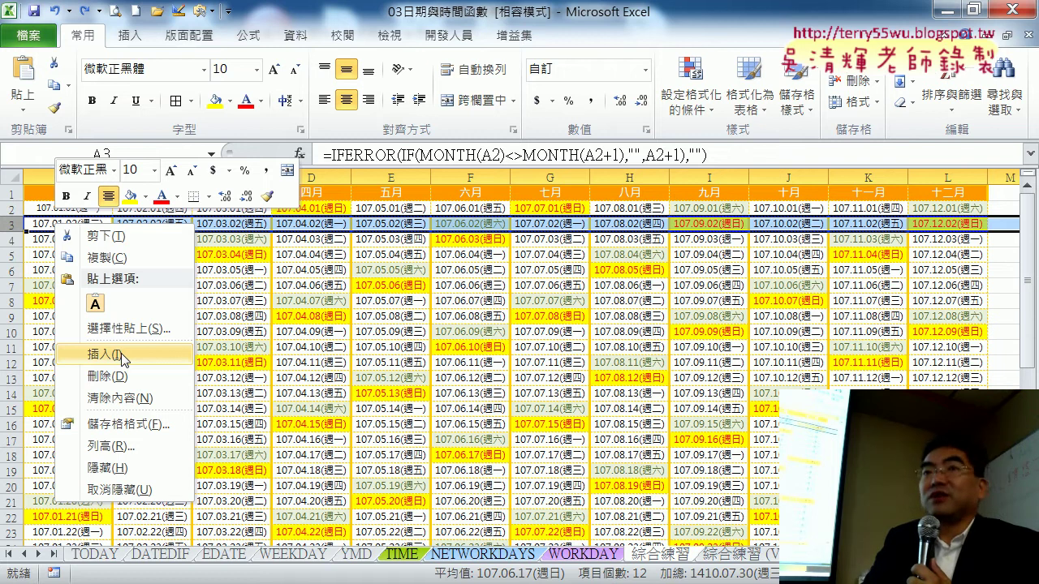
{"action": "left_click", "coordinate": [100, 355]}
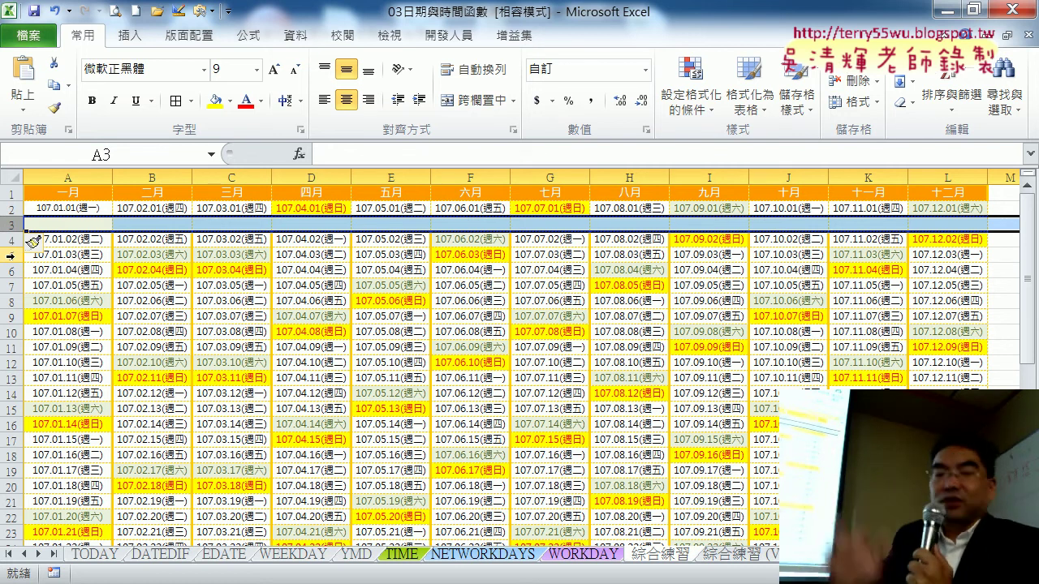
{"action": "key", "text": "ctrl+z"}
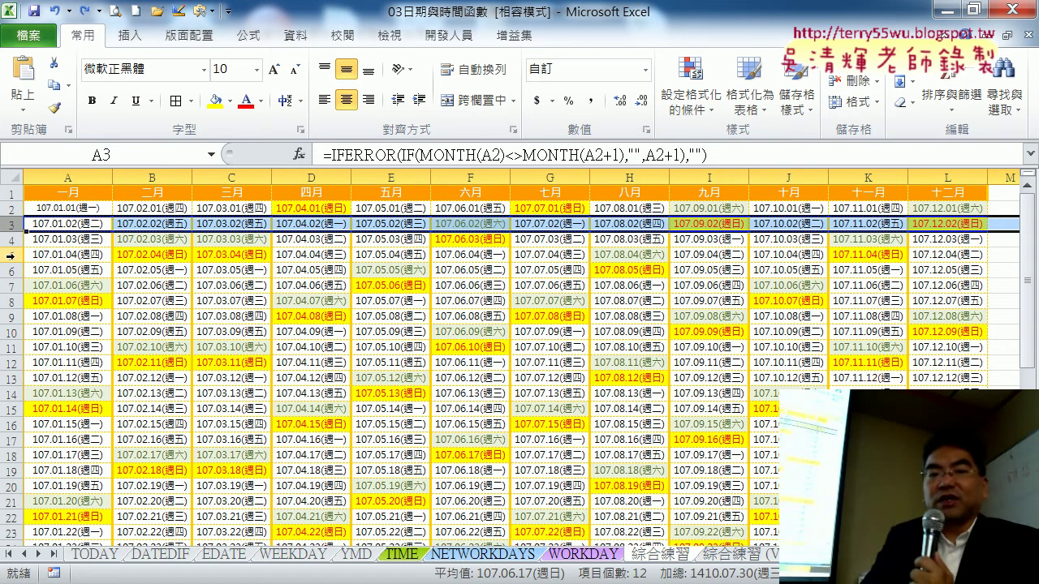
- Insert blank rows at rows 32, 31 and 30 of the calendar
{"action": "scroll", "coordinate": [106, 271], "scroll_direction": "down", "scroll_amount": 2}
{"action": "scroll", "coordinate": [171, 369], "scroll_direction": "down", "scroll_amount": 3}
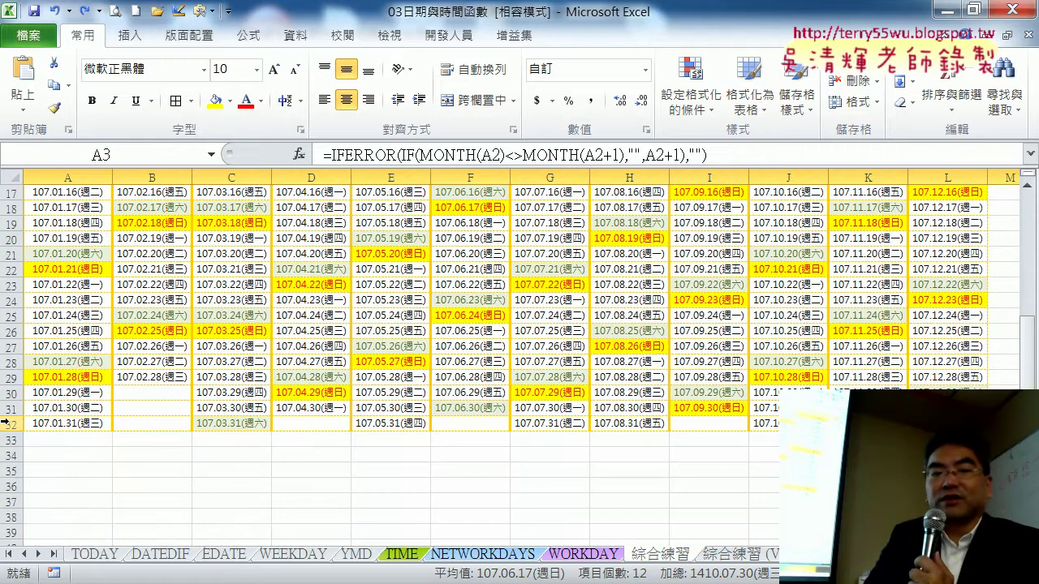
{"action": "left_click", "coordinate": [9, 424]}
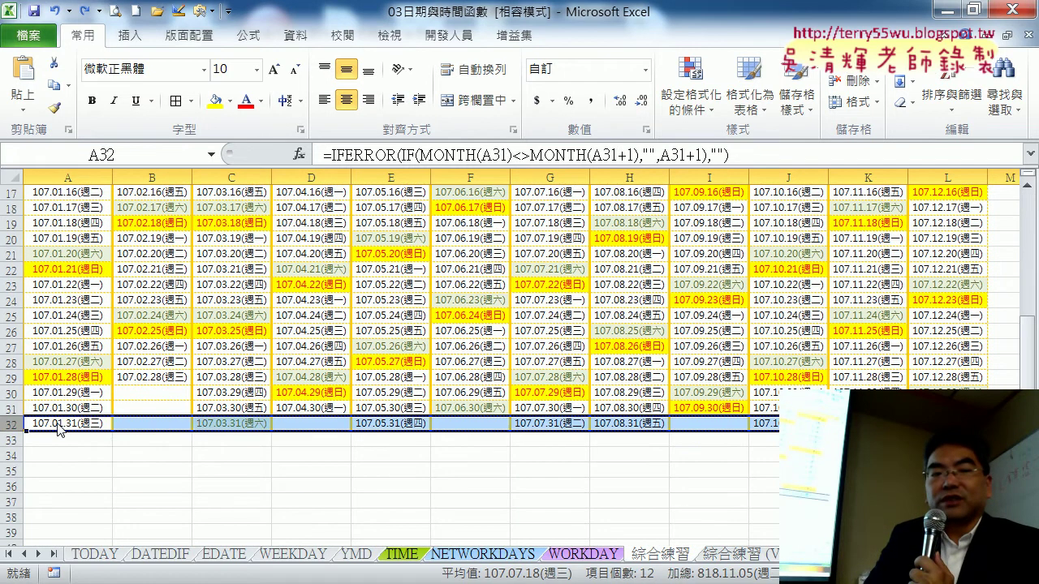
{"action": "right_click", "coordinate": [58, 430]}
{"action": "left_click", "coordinate": [89, 274]}
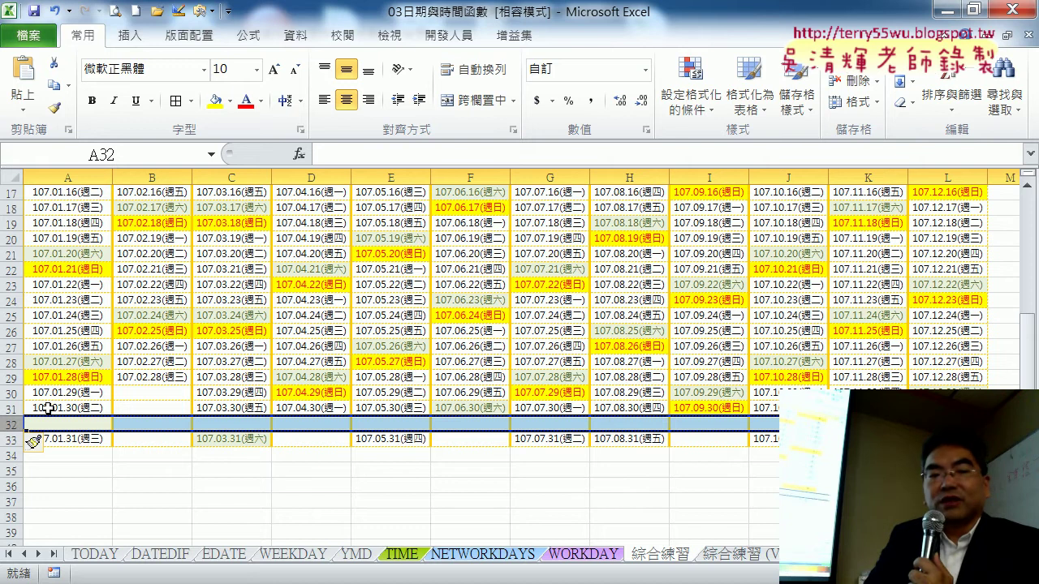
{"action": "left_click", "coordinate": [11, 407]}
{"action": "right_click", "coordinate": [47, 410]}
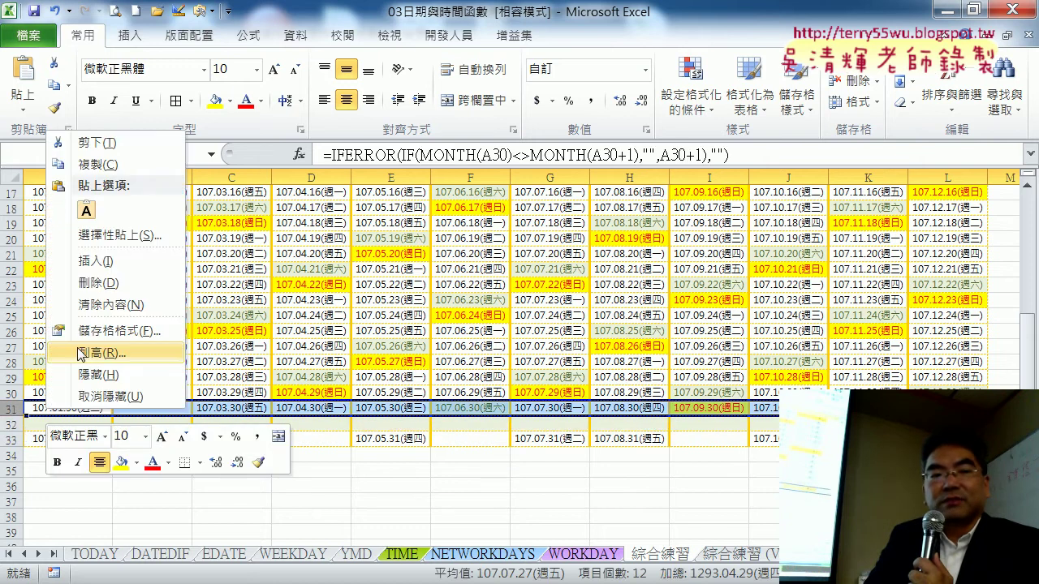
{"action": "left_click", "coordinate": [81, 261]}
{"action": "left_click", "coordinate": [12, 392]}
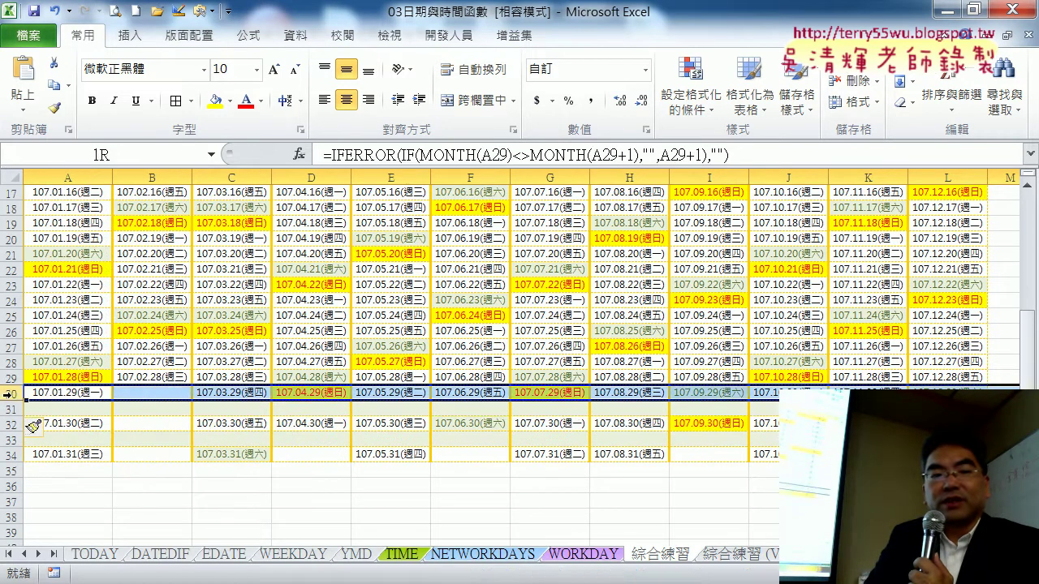
{"action": "right_click", "coordinate": [55, 395]}
{"action": "left_click", "coordinate": [105, 250]}
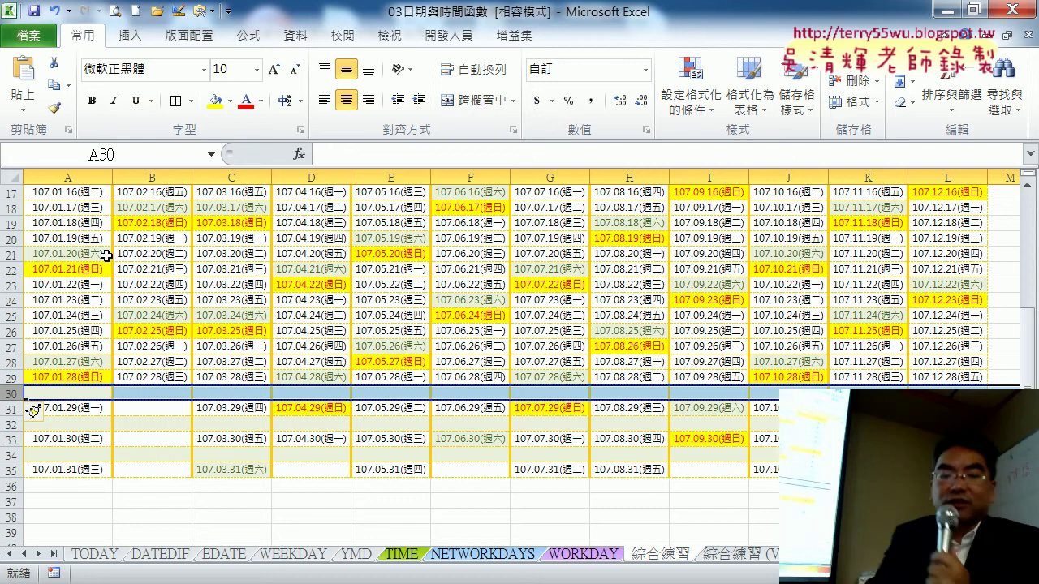
- Delete the three inserted blank rows with Ctrl+minus
{"action": "key", "text": "ctrl+minus"}
{"action": "key", "text": "Down"}
{"action": "key", "text": "shift+space"}
{"action": "key", "text": "ctrl+minus"}
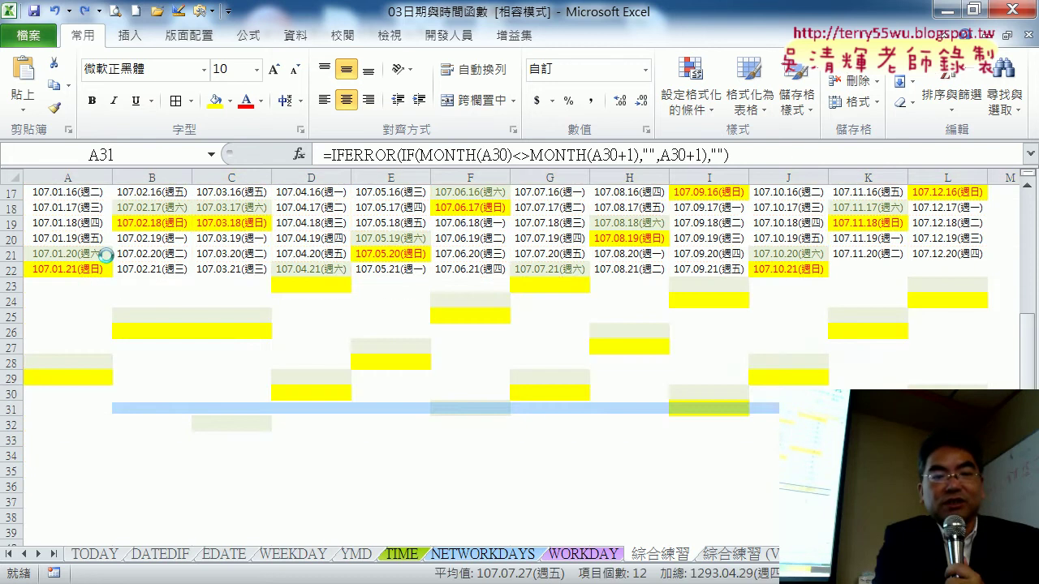
{"action": "key", "text": "Down"}
{"action": "key", "text": "shift+space"}
{"action": "key", "text": "ctrl+minus"}
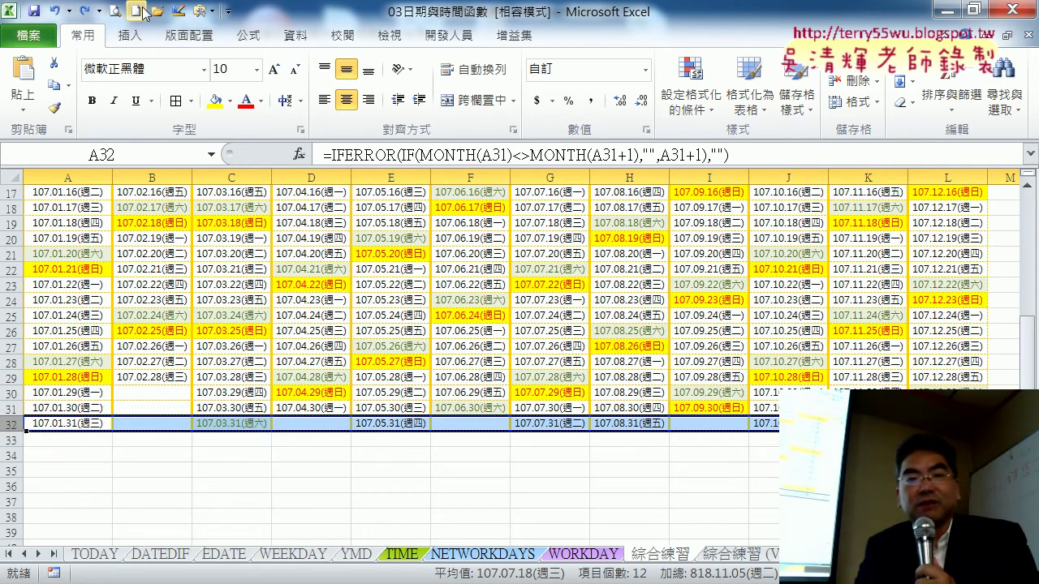
- View the Module1 macro code in Visual Basic, then close the editor
{"action": "left_click", "coordinate": [449, 36]}
{"action": "left_click", "coordinate": [37, 82]}
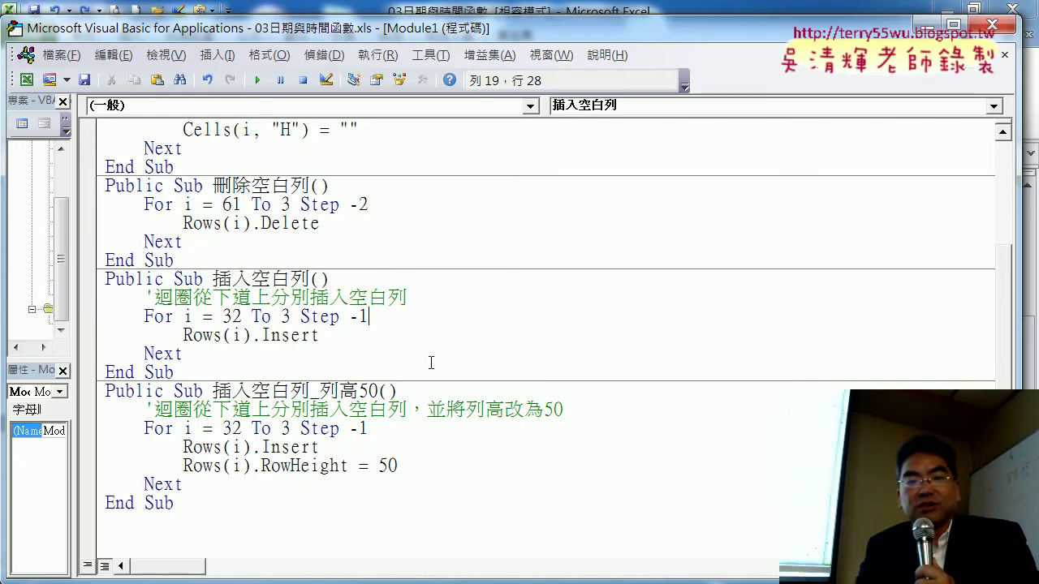
{"action": "left_click", "coordinate": [994, 28]}
{"action": "left_click", "coordinate": [947, 548]}
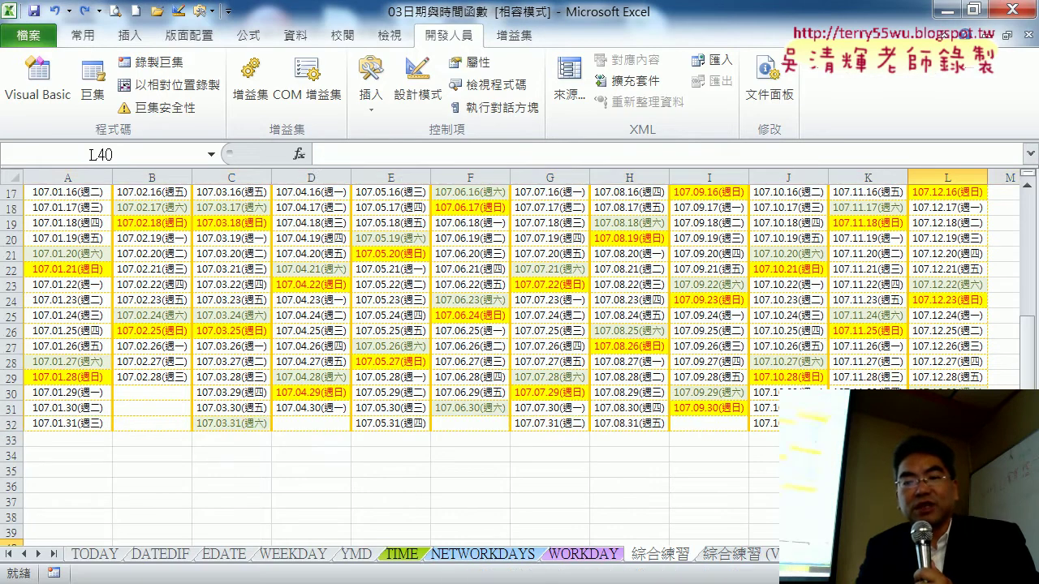
{"action": "scroll", "coordinate": [948, 346], "scroll_direction": "up", "scroll_amount": 5}
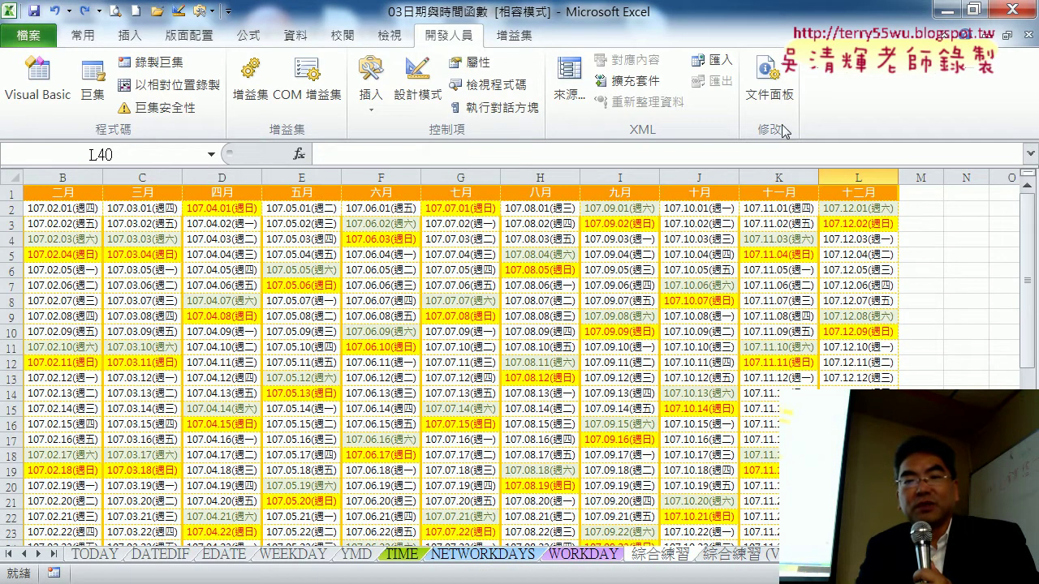
- Draw a form button at M2 and assign it the 插入空白列 macro
{"action": "left_click", "coordinate": [371, 94]}
{"action": "left_click", "coordinate": [363, 151]}
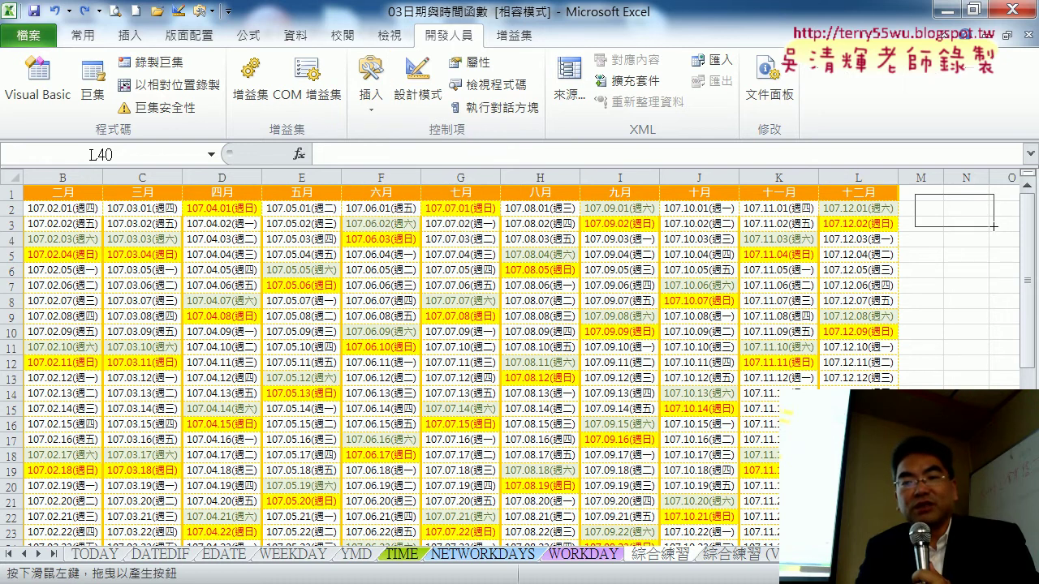
{"action": "left_click_drag", "start_coordinate": [1005, 226], "coordinate": [1003, 226]}
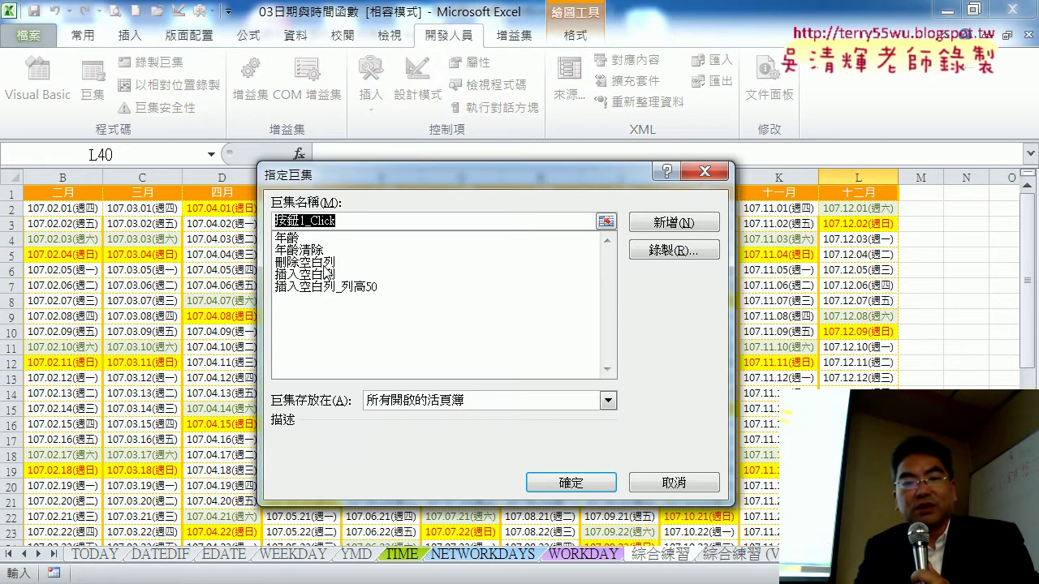
{"action": "left_click", "coordinate": [324, 276]}
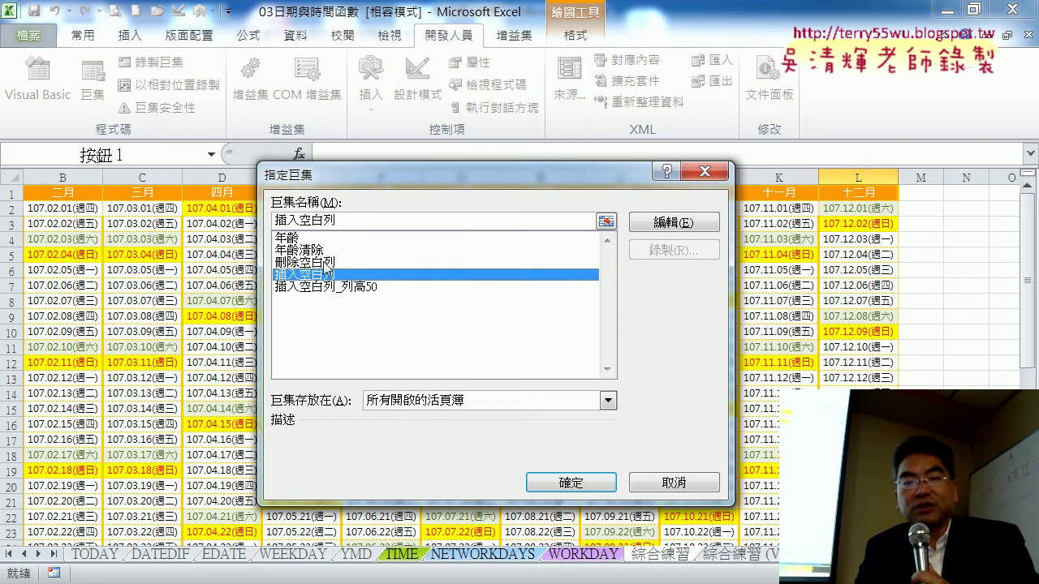
{"action": "right_click", "coordinate": [324, 221]}
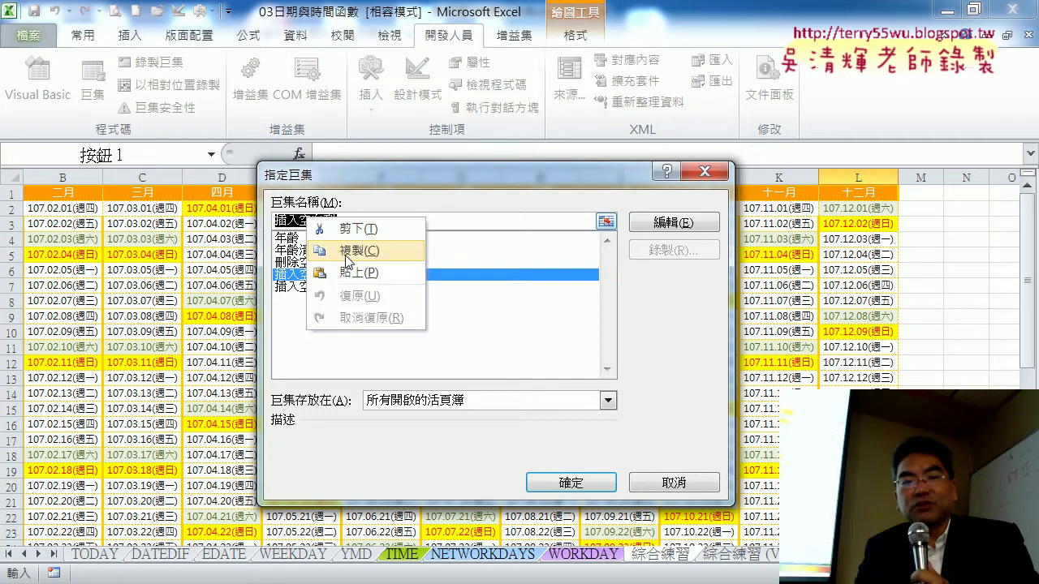
{"action": "left_click", "coordinate": [347, 257]}
{"action": "left_click", "coordinate": [573, 482]}
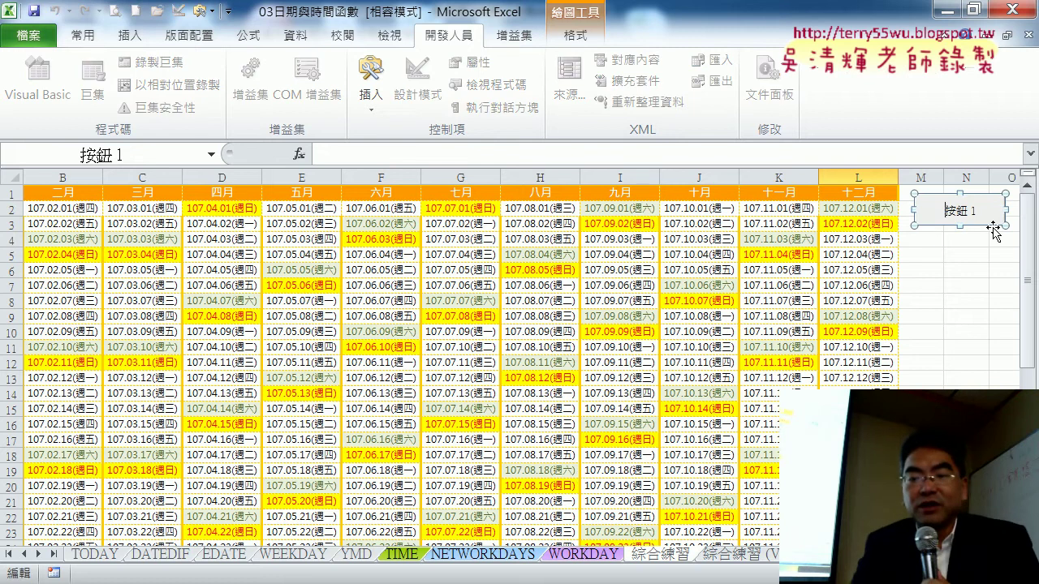
- Replace the button's default caption with 插入空白列
{"action": "left_click_drag", "start_coordinate": [948, 203], "coordinate": [993, 231]}
{"action": "key", "text": "Delete"}
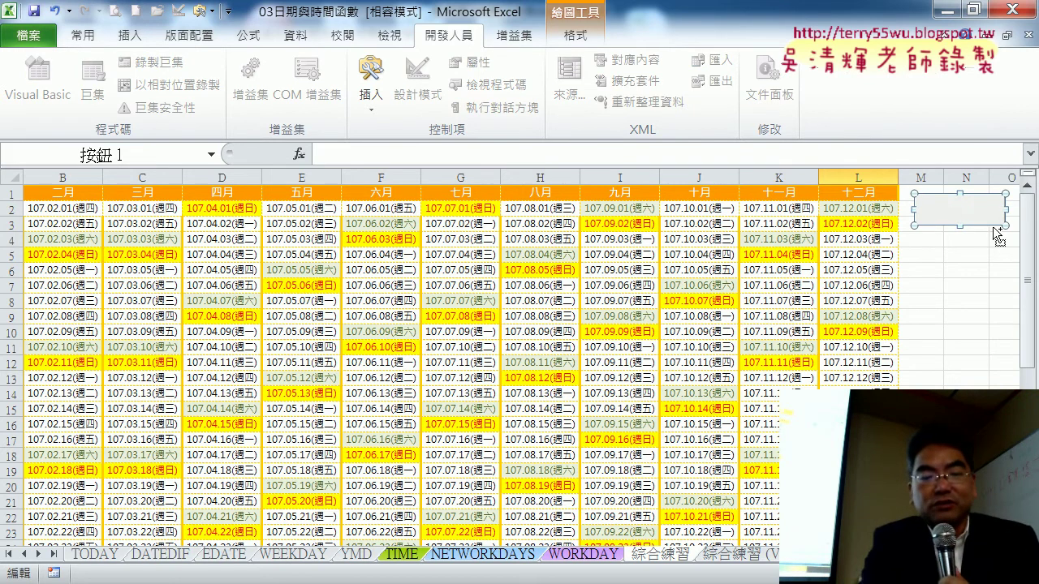
{"action": "type", "text": "插入空白列"}
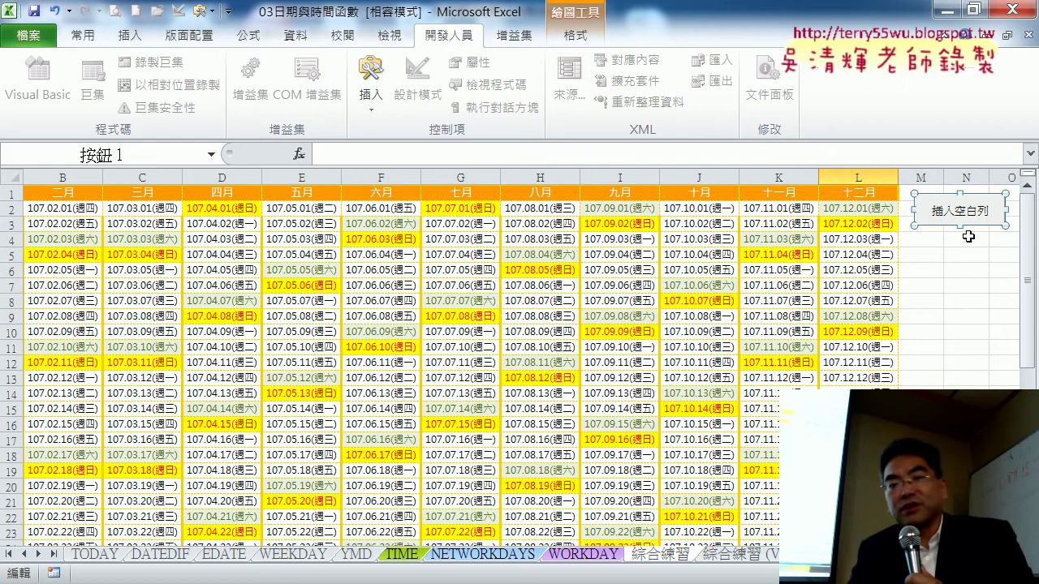
{"action": "right_click", "coordinate": [960, 218]}
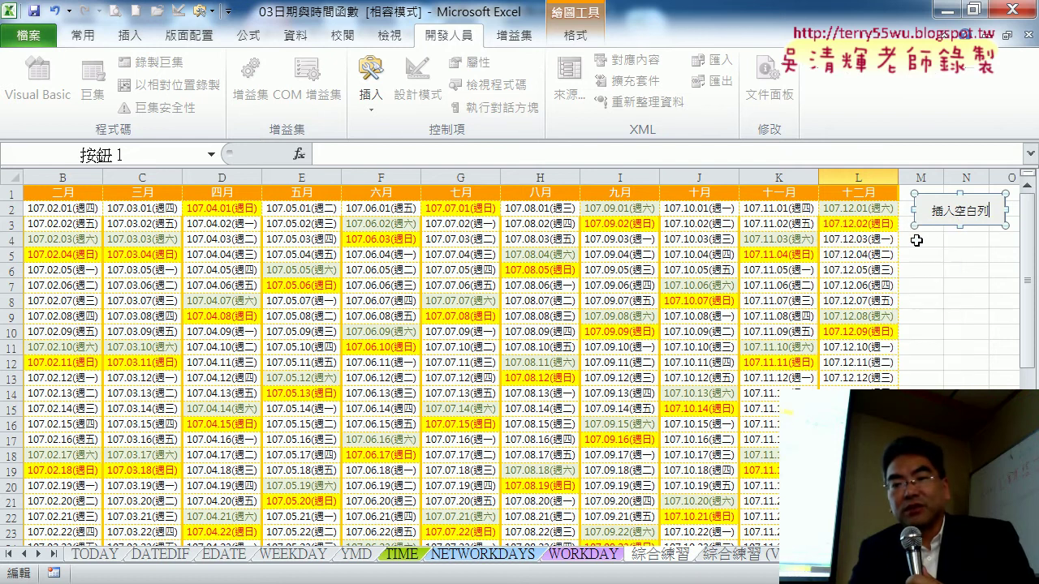
{"action": "left_click", "coordinate": [916, 238]}
{"action": "key", "text": "ctrl+v"}
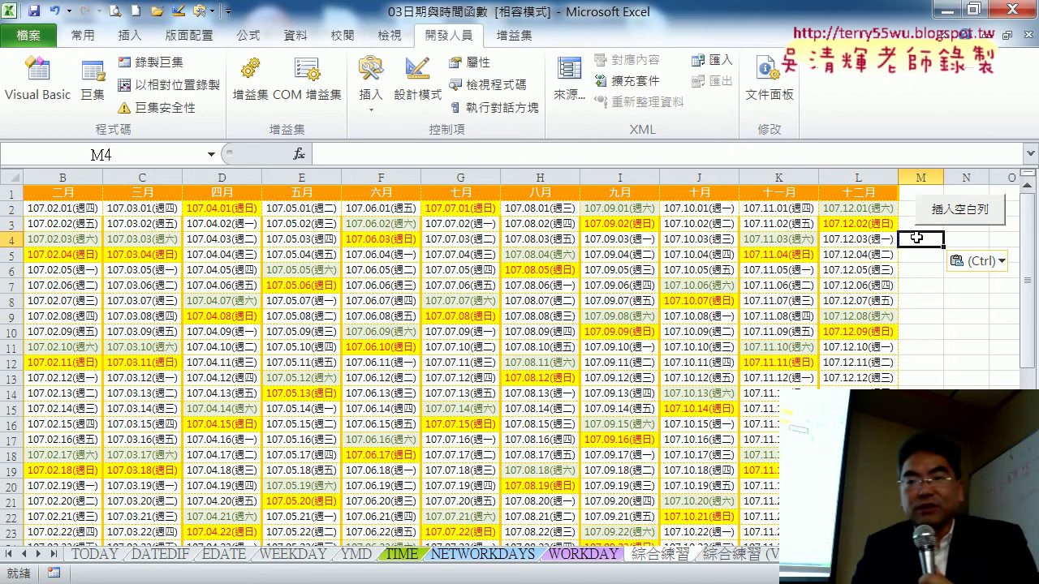
- Duplicate the 插入空白列 button by copying and pasting it
{"action": "right_click", "coordinate": [960, 228]}
{"action": "right_click", "coordinate": [966, 218]}
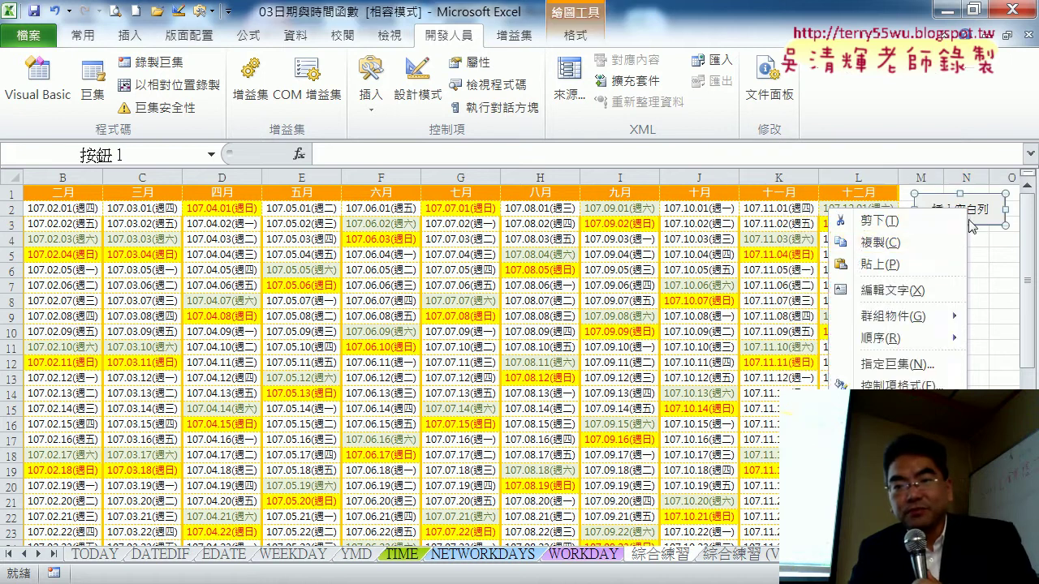
{"action": "left_click", "coordinate": [918, 243]}
{"action": "left_click", "coordinate": [920, 238]}
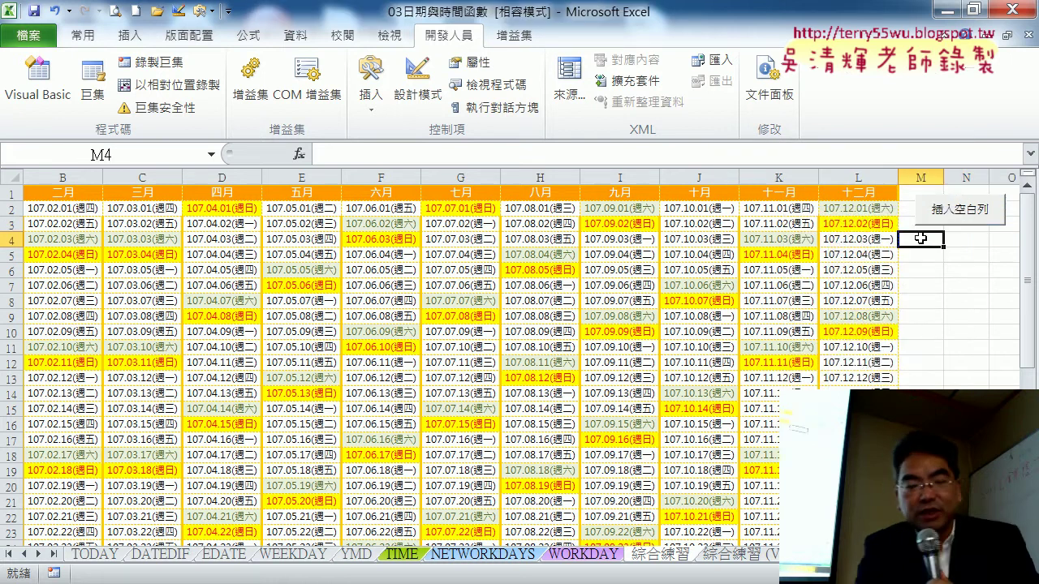
{"action": "key", "text": "ctrl+v"}
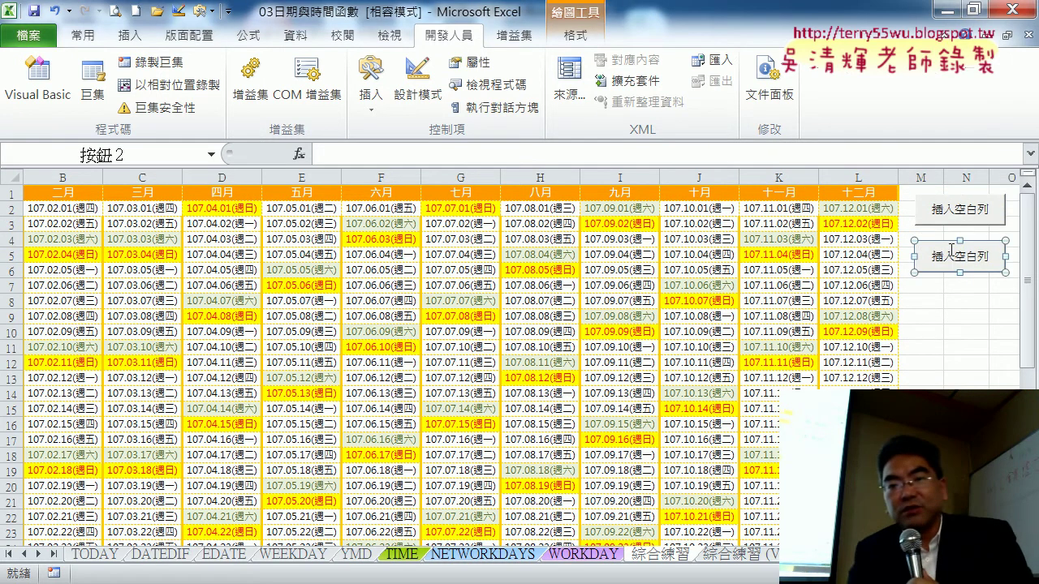
- Assign the 刪除空白列 macro to the copied button and relabel it 刪除空白列
{"action": "right_click", "coordinate": [951, 250]}
{"action": "left_click", "coordinate": [844, 396]}
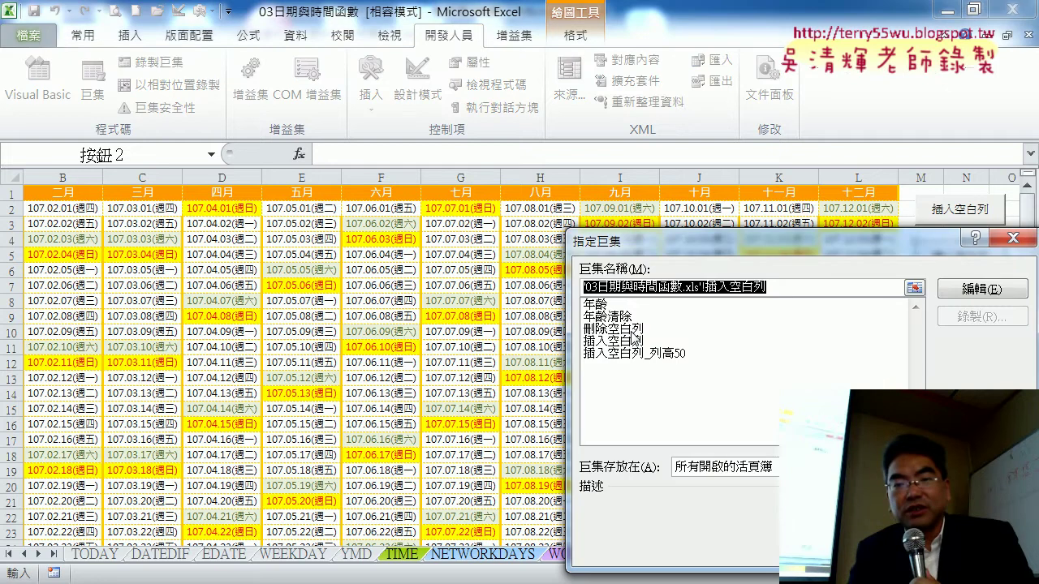
{"action": "left_click", "coordinate": [634, 329]}
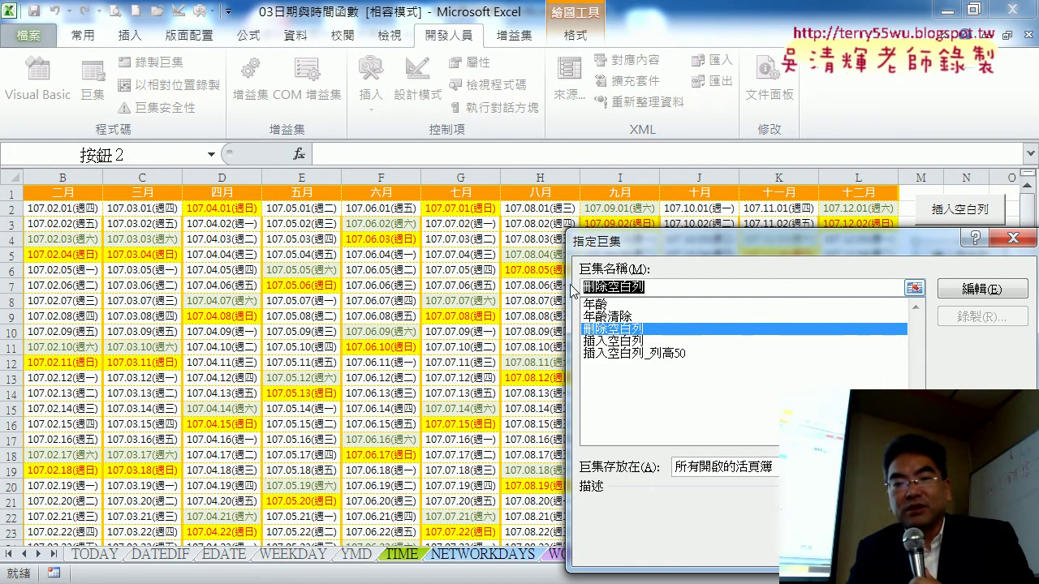
{"action": "right_click", "coordinate": [642, 289]}
{"action": "left_click", "coordinate": [694, 327]}
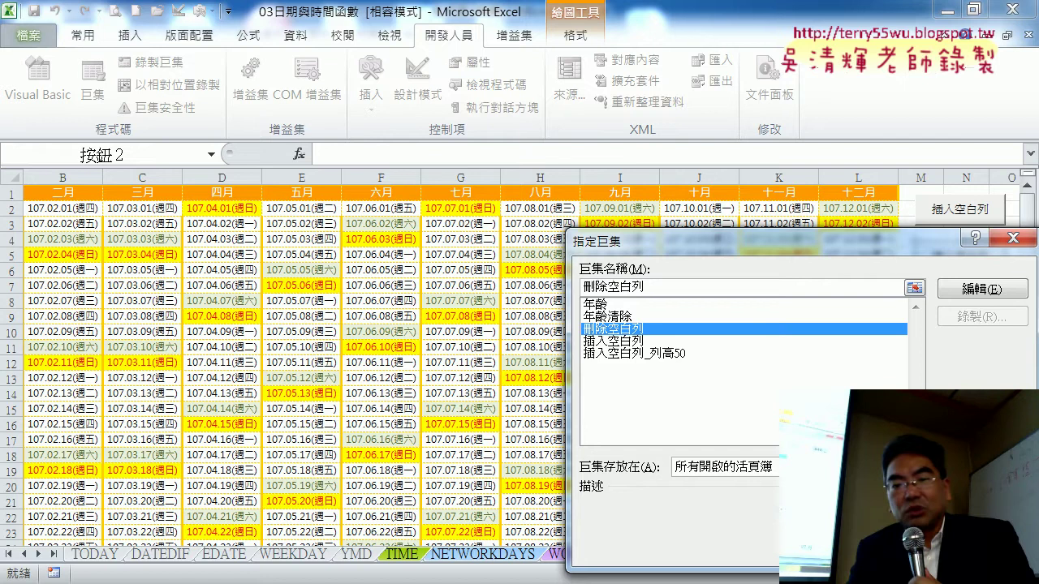
{"action": "key", "text": "Return"}
{"action": "left_click", "coordinate": [939, 262]}
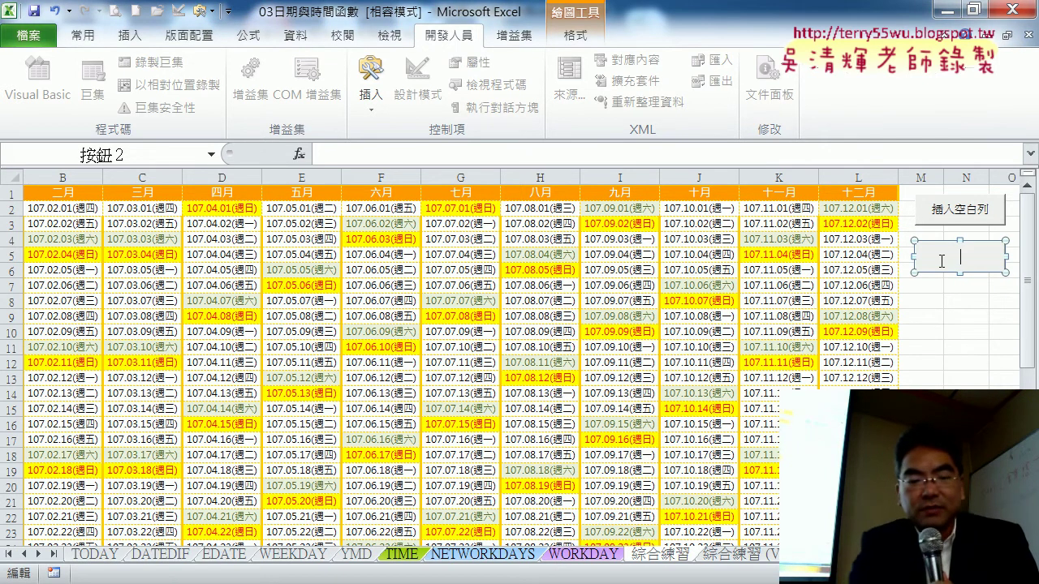
{"action": "type", "text": "刪除空白列"}
{"action": "left_click", "coordinate": [969, 332]}
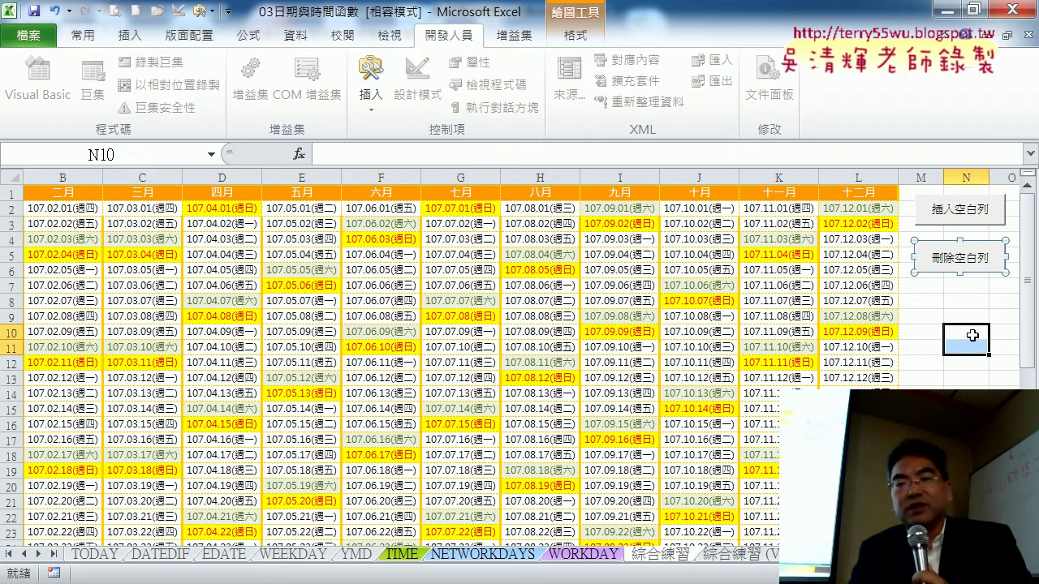
{"action": "left_click", "coordinate": [961, 214]}
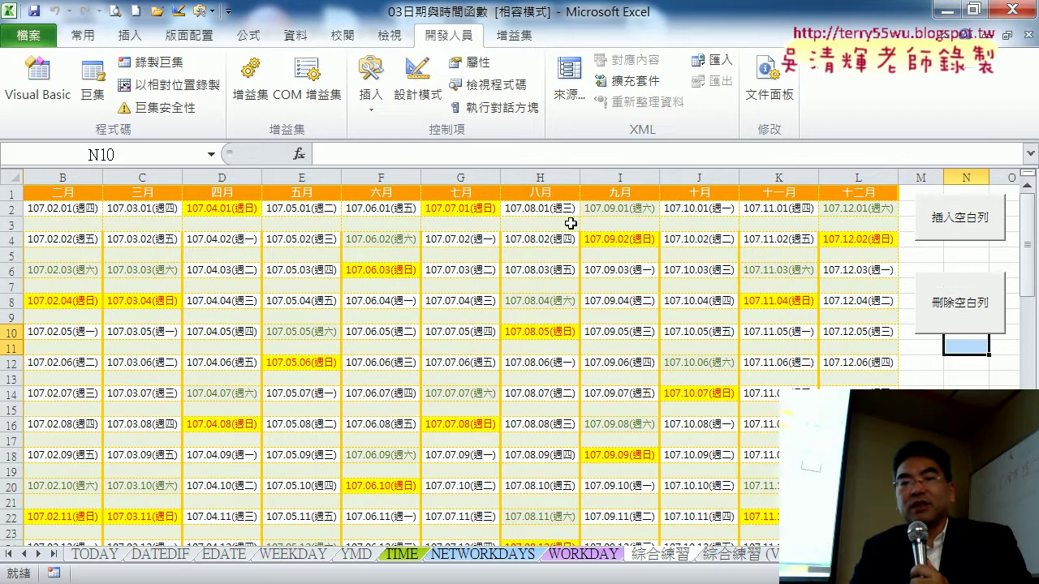
{"action": "left_click", "coordinate": [975, 312]}
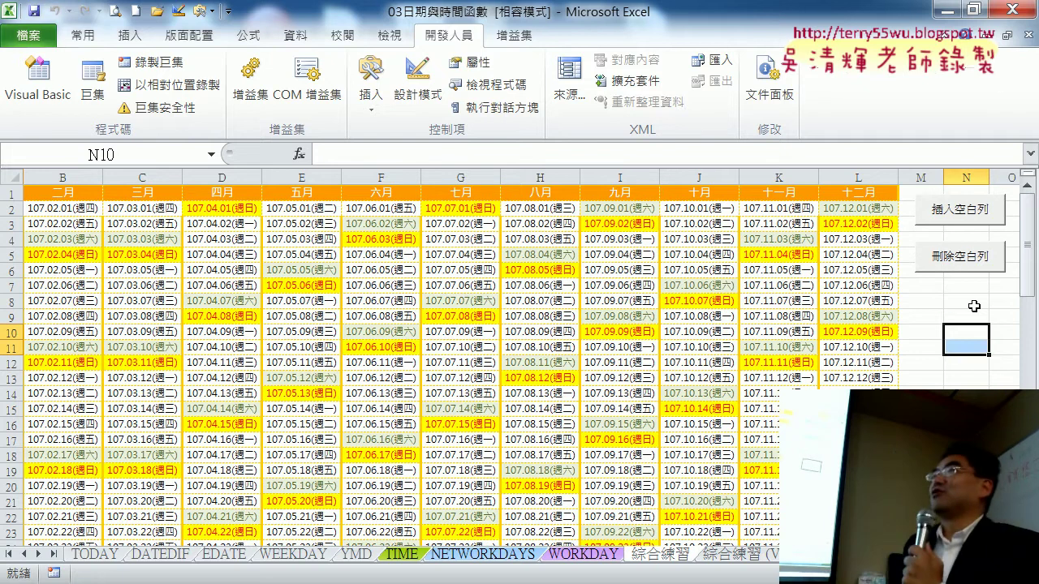
{"action": "left_click", "coordinate": [944, 208]}
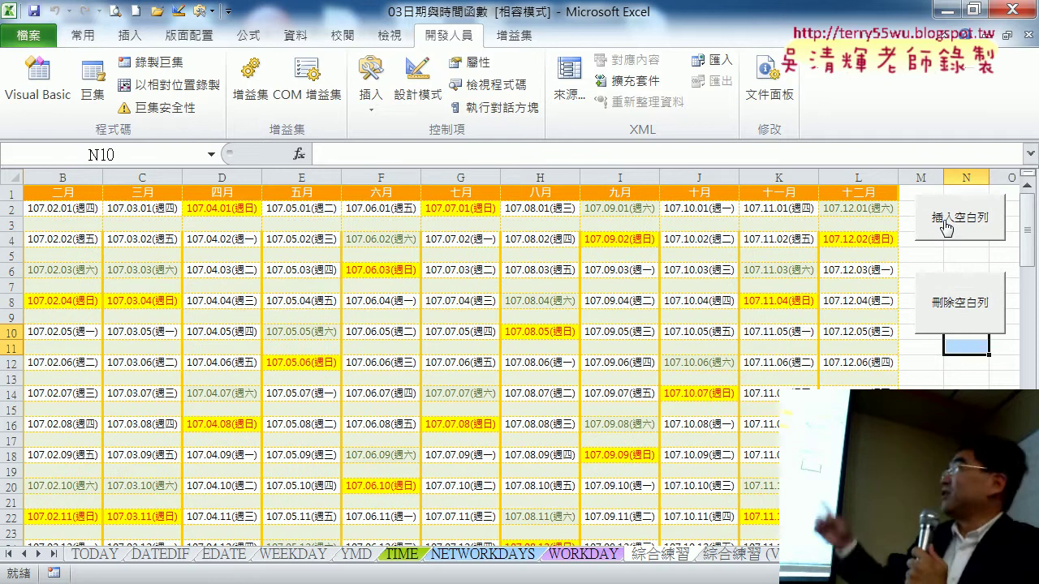
{"action": "left_click", "coordinate": [983, 311]}
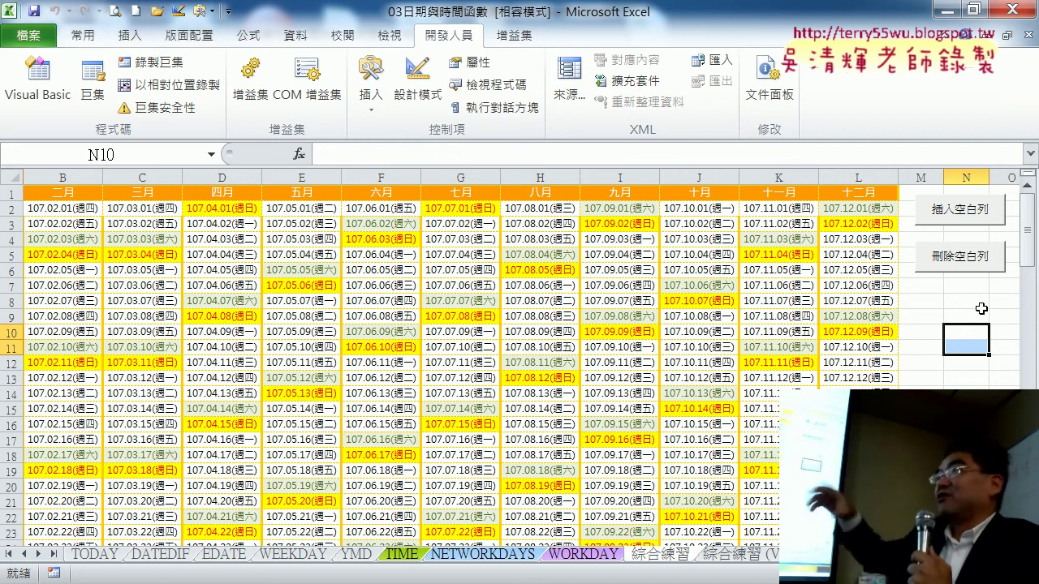
- Set the 插入空白列 button to 'Don't move or size with cells'
{"action": "right_click", "coordinate": [966, 224]}
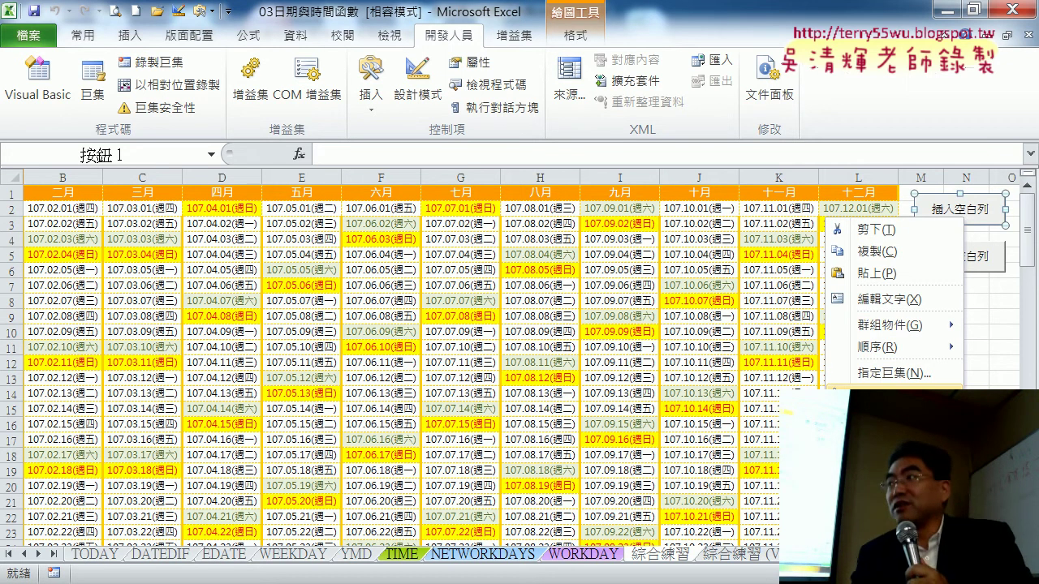
{"action": "left_click", "coordinate": [885, 397]}
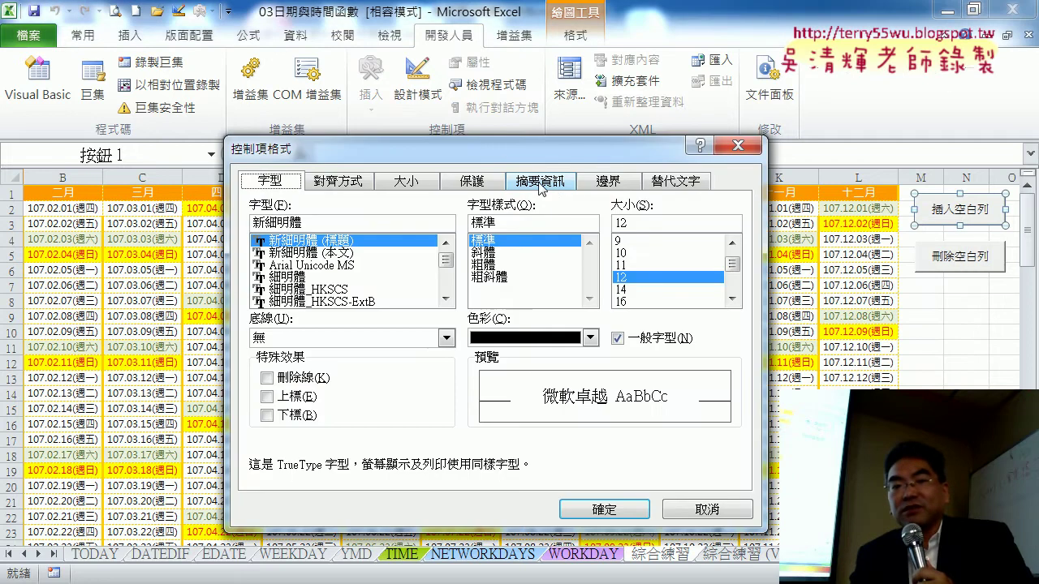
{"action": "left_click", "coordinate": [541, 186]}
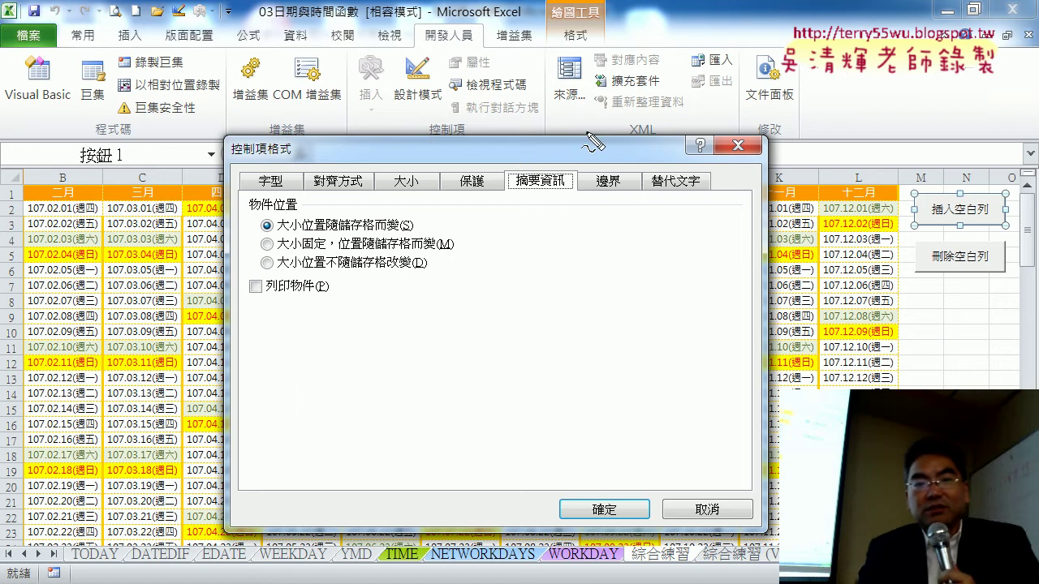
{"action": "left_click_drag", "start_coordinate": [500, 181], "coordinate": [557, 208]}
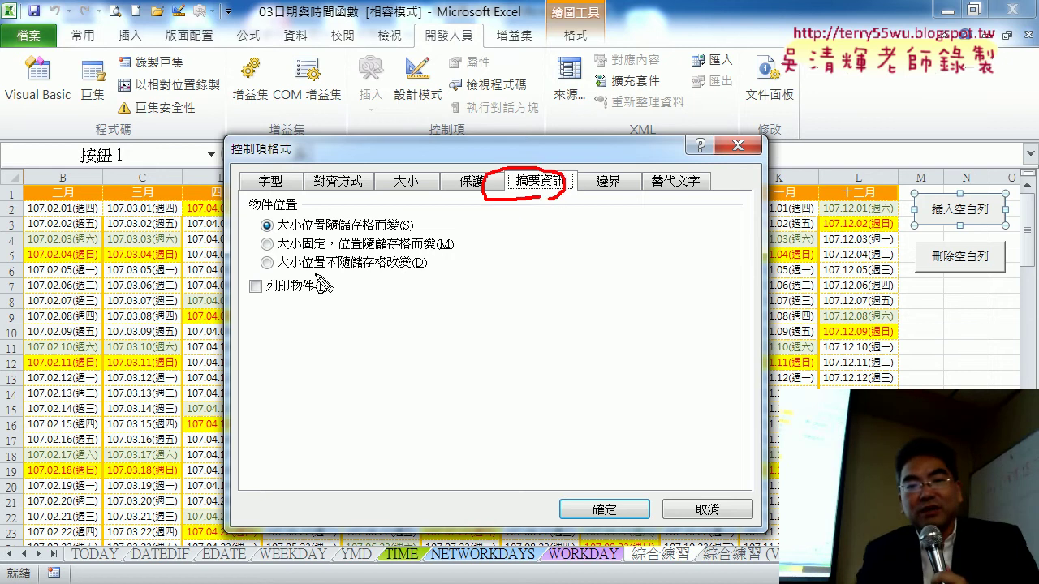
{"action": "left_click_drag", "start_coordinate": [260, 268], "coordinate": [438, 271]}
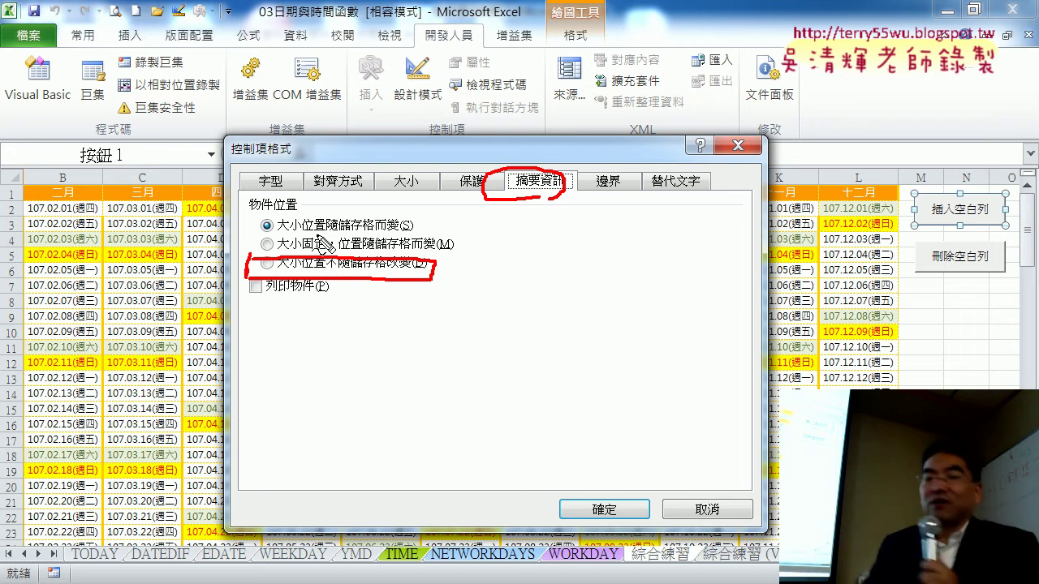
{"action": "key", "text": "Escape"}
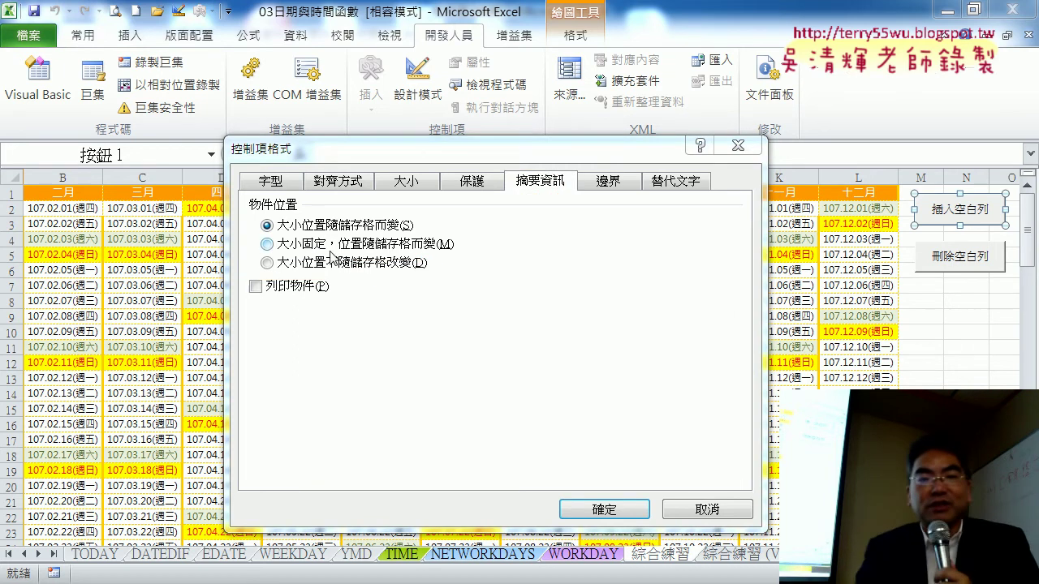
{"action": "left_click", "coordinate": [333, 262]}
{"action": "left_click", "coordinate": [635, 516]}
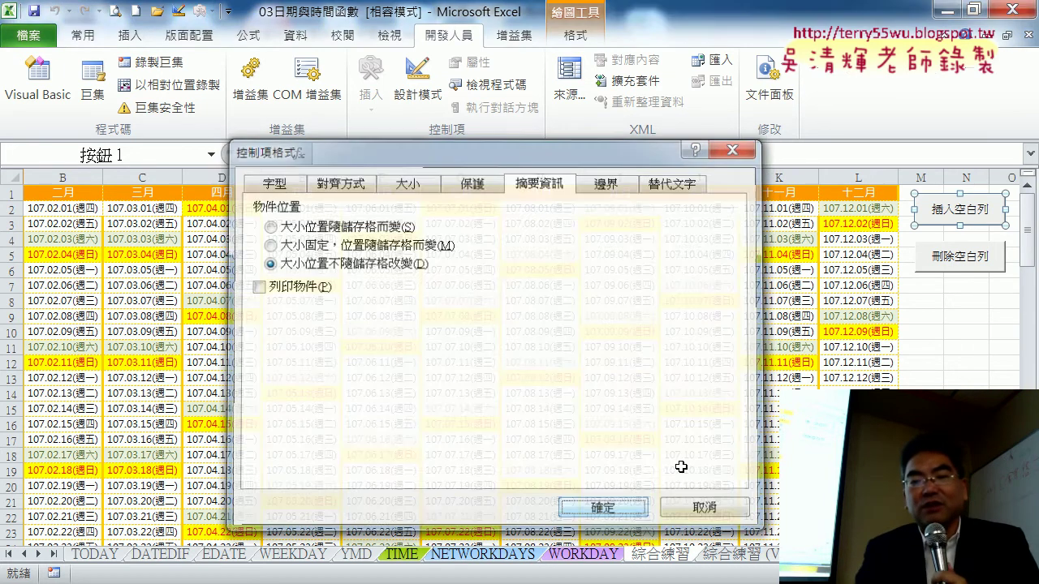
- Apply the same fixed positioning to the 刪除空白列 button, then run 插入空白列
{"action": "right_click", "coordinate": [951, 261]}
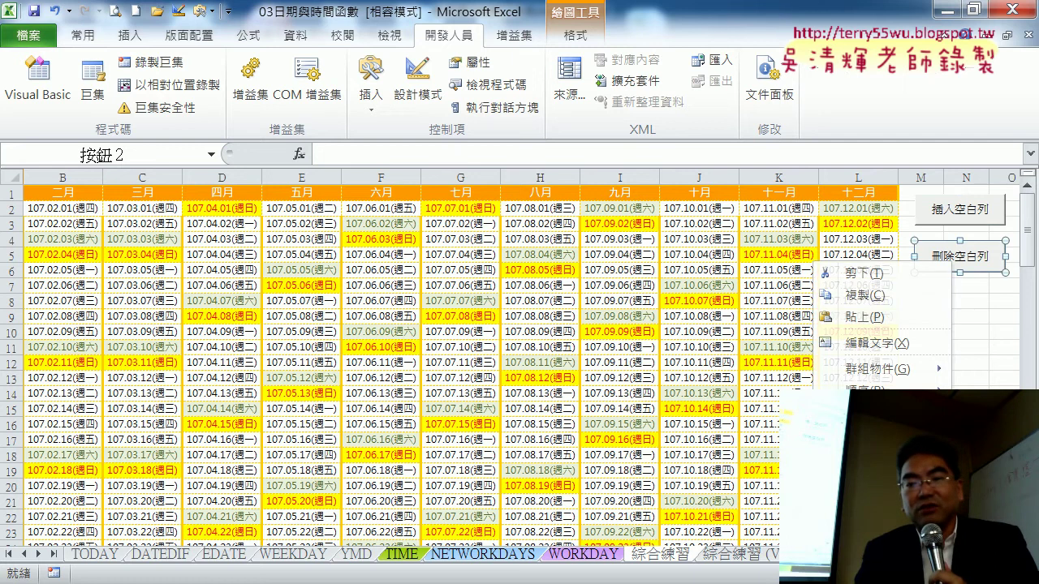
{"action": "left_click", "coordinate": [876, 441]}
{"action": "left_click", "coordinate": [307, 263]}
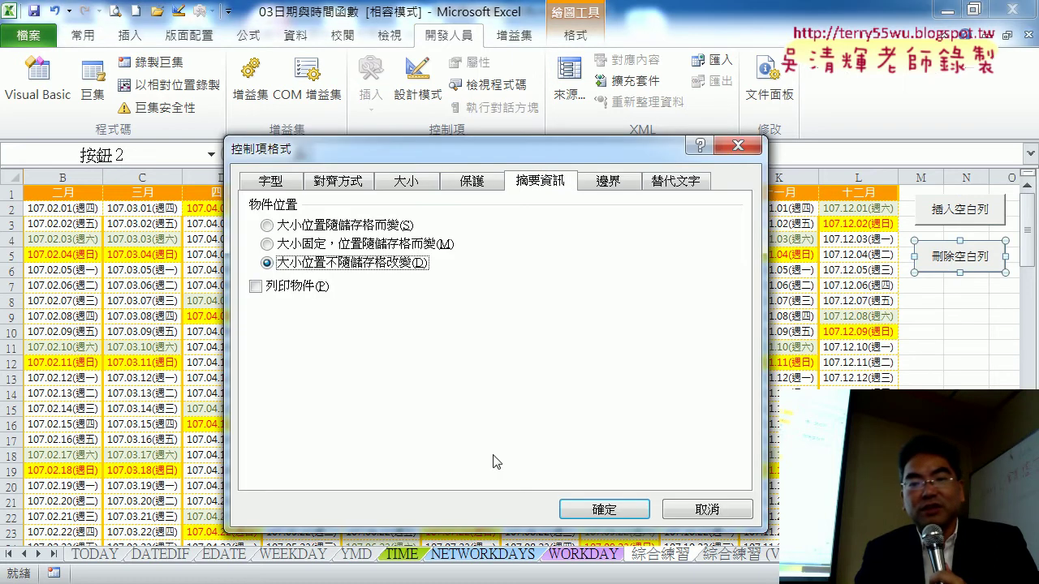
{"action": "left_click", "coordinate": [605, 519]}
{"action": "left_click", "coordinate": [934, 375]}
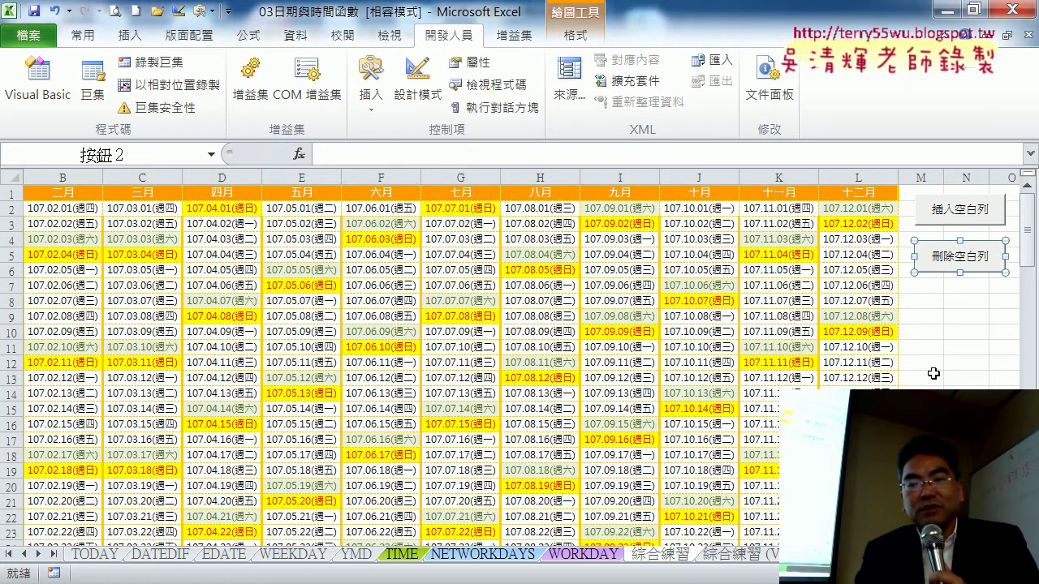
{"action": "left_click", "coordinate": [951, 212]}
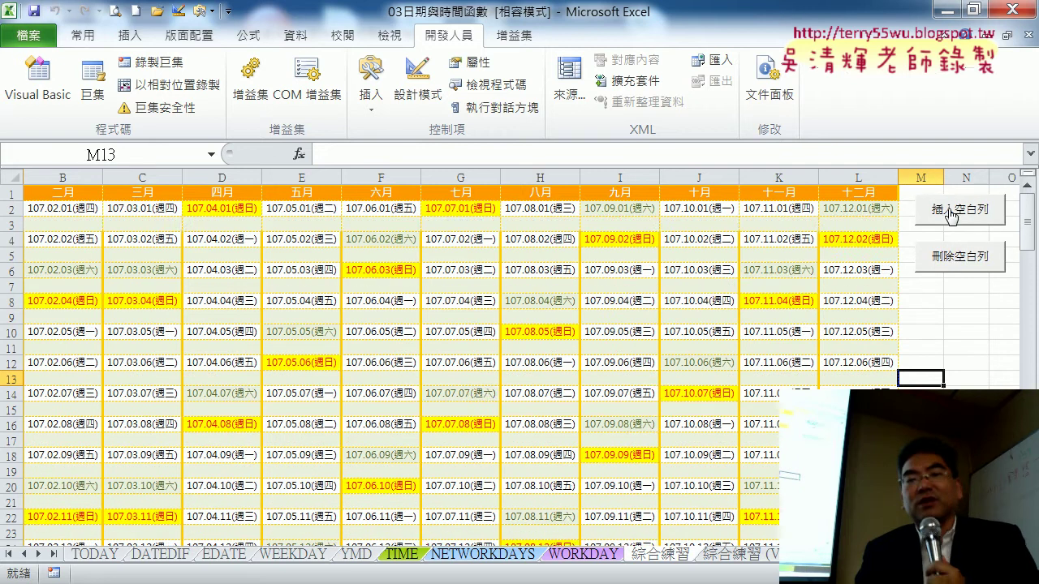
- Run the 刪除空白列 button to strip the blank rows from the calendar
{"action": "left_click", "coordinate": [961, 261]}
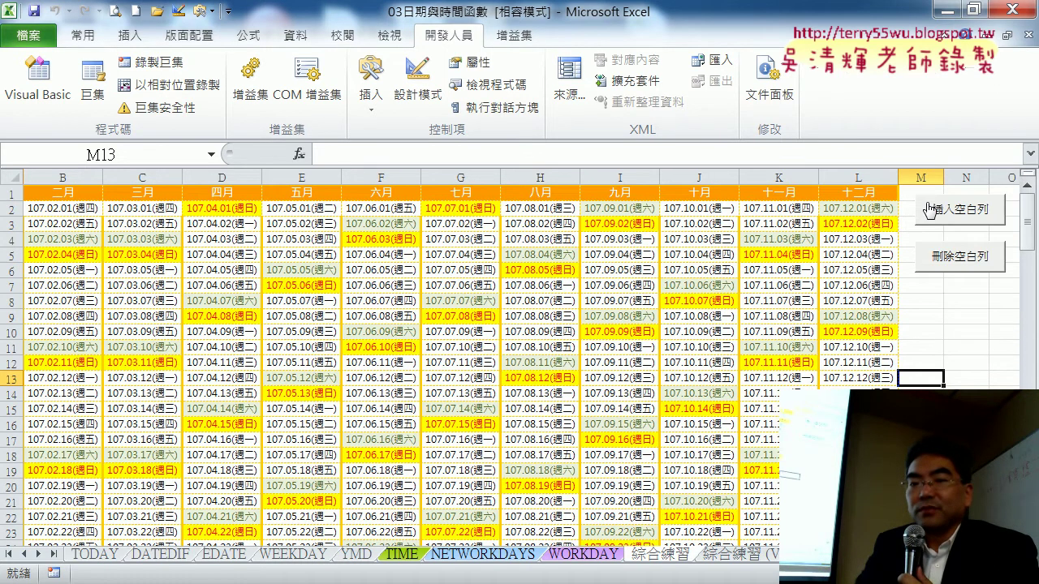
{"action": "left_click", "coordinate": [49, 87]}
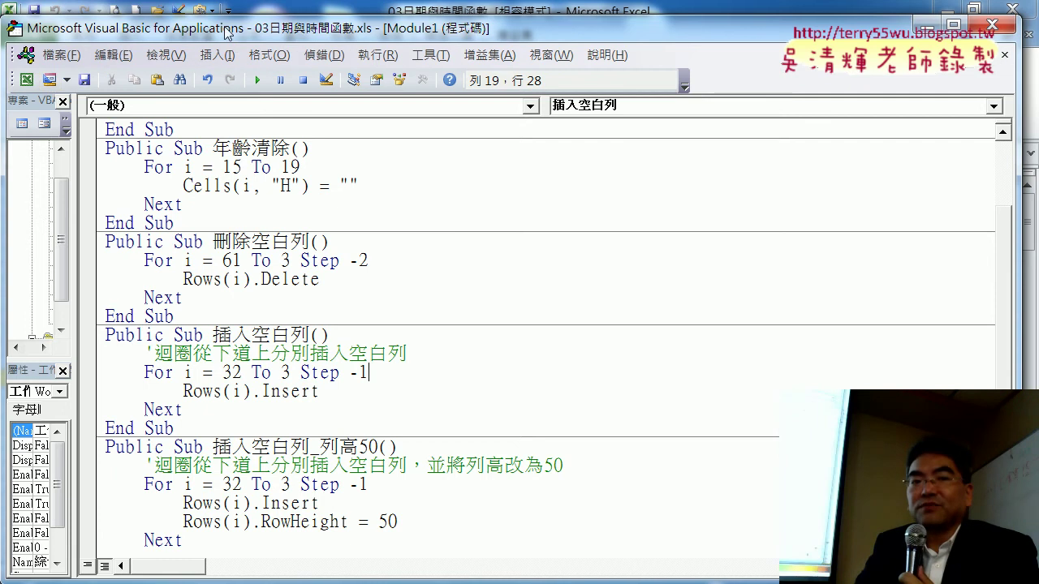
{"action": "mouse_move", "coordinate": [430, 6]}
{"action": "left_mouse_down"}
{"action": "mouse_move", "coordinate": [432, 21]}
{"action": "mouse_move", "coordinate": [469, 25]}
{"action": "left_mouse_up"}
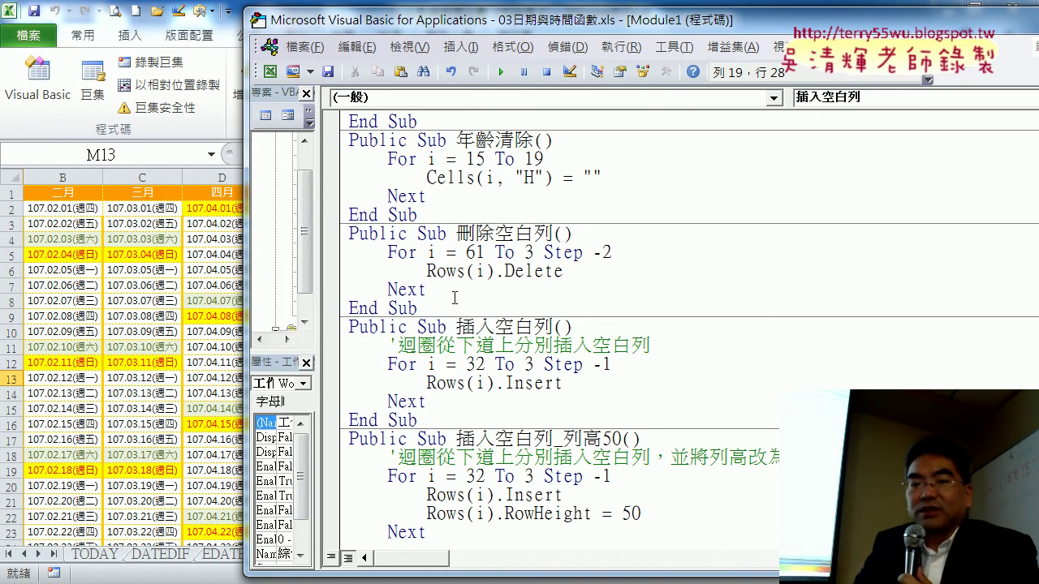
{"action": "left_click_drag", "start_coordinate": [431, 293], "coordinate": [347, 248]}
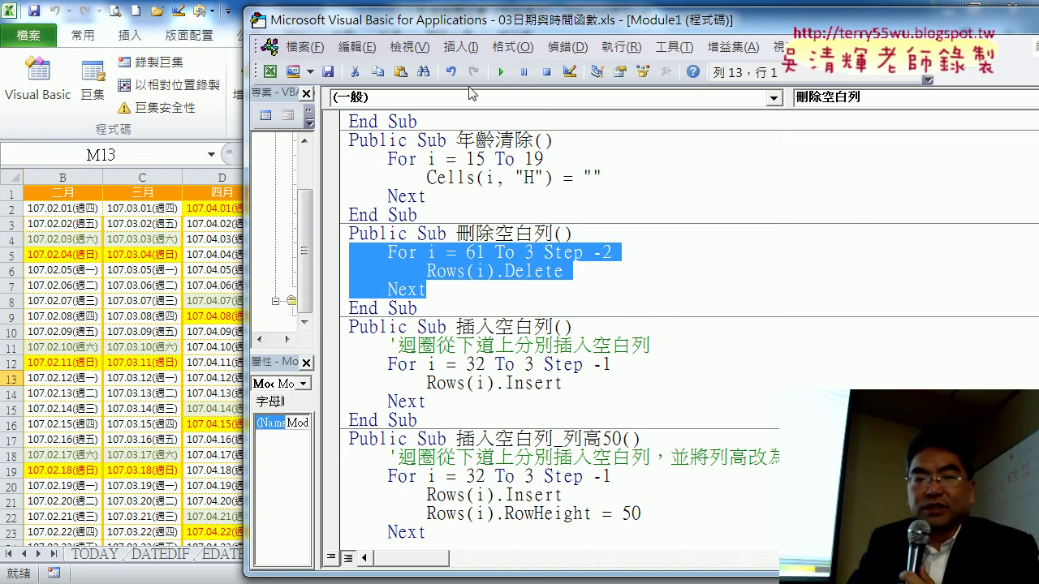
{"action": "left_click", "coordinate": [461, 47]}
{"action": "left_click", "coordinate": [483, 75]}
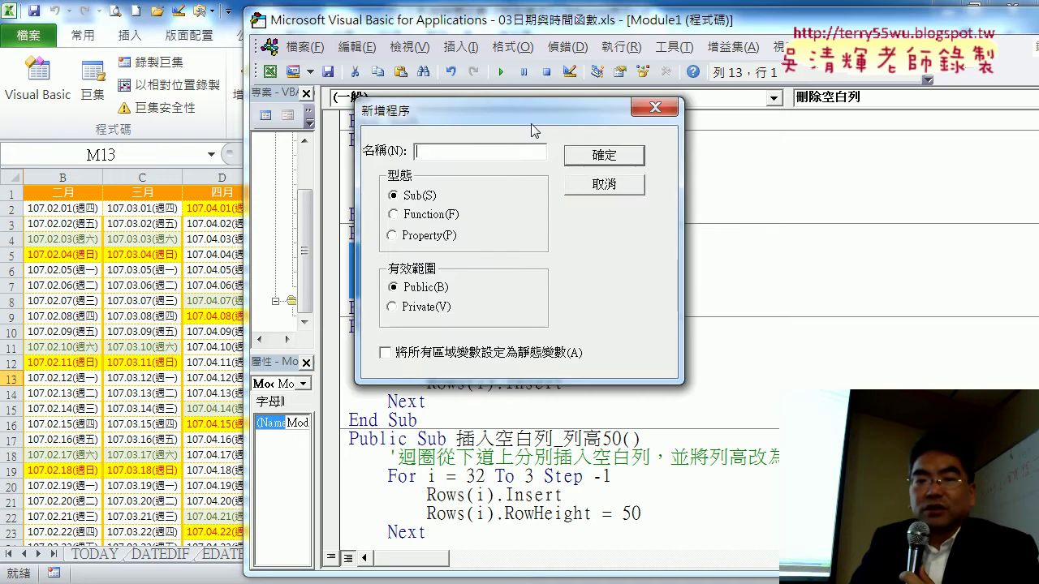
{"action": "left_click_drag", "start_coordinate": [535, 110], "coordinate": [548, 351]}
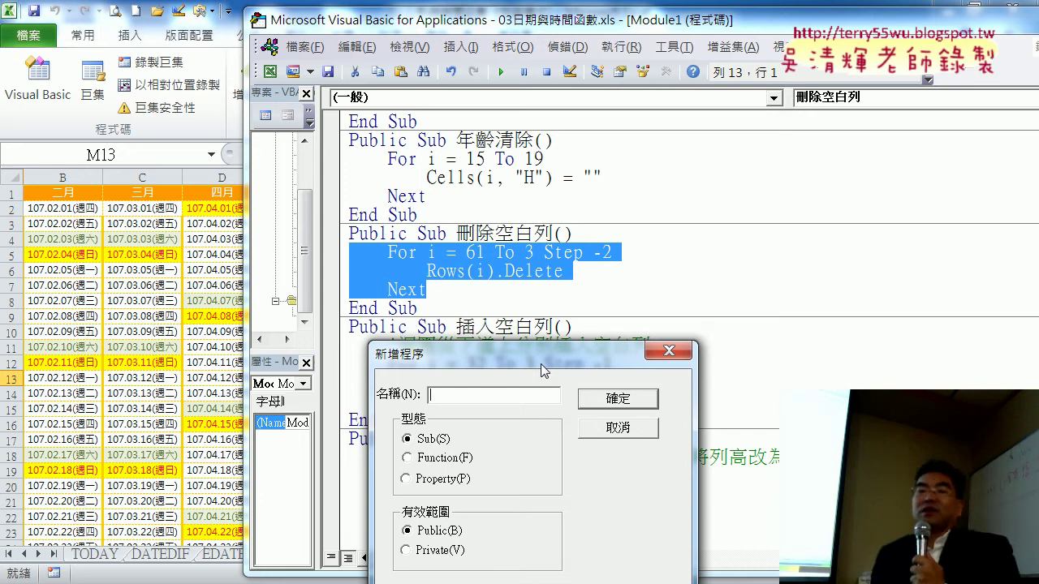
{"action": "left_click", "coordinate": [615, 435]}
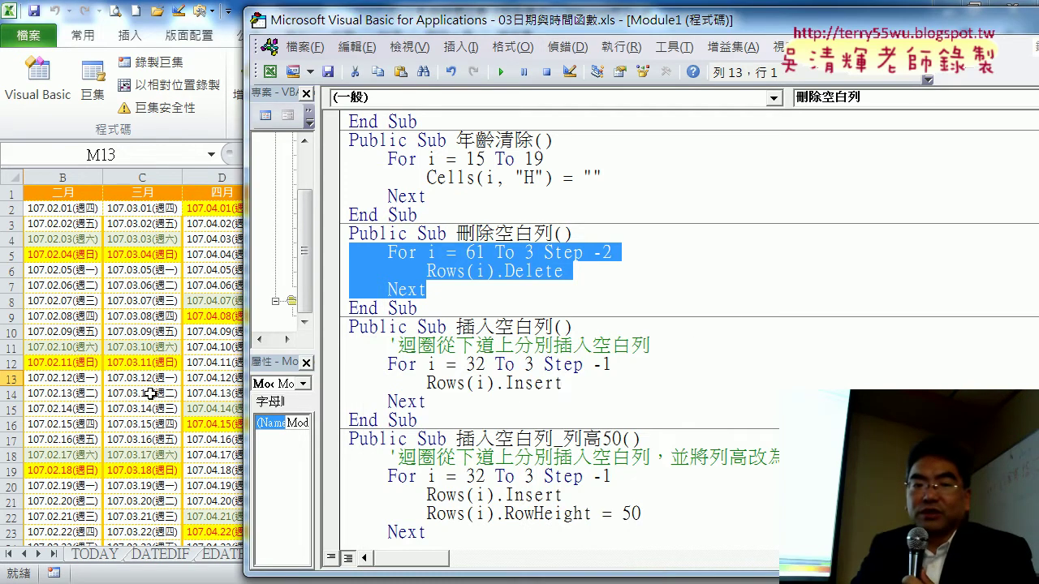
- Insert a blank row above row 2, undo it, and switch to the VBA code
{"action": "left_click", "coordinate": [140, 416]}
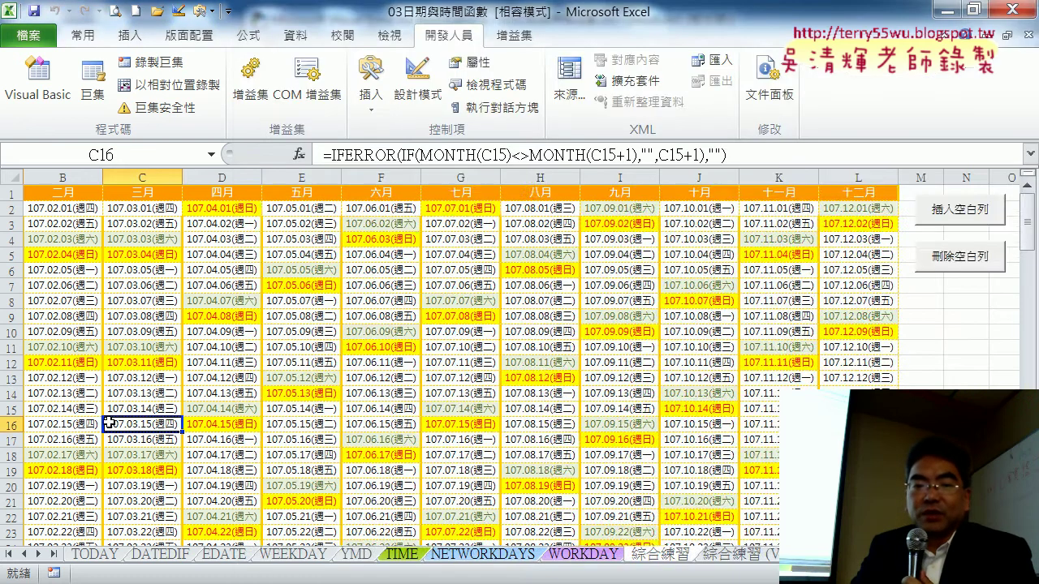
{"action": "scroll", "coordinate": [142, 418], "scroll_direction": "down", "scroll_amount": 3}
{"action": "scroll", "coordinate": [175, 428], "scroll_direction": "down", "scroll_amount": 2}
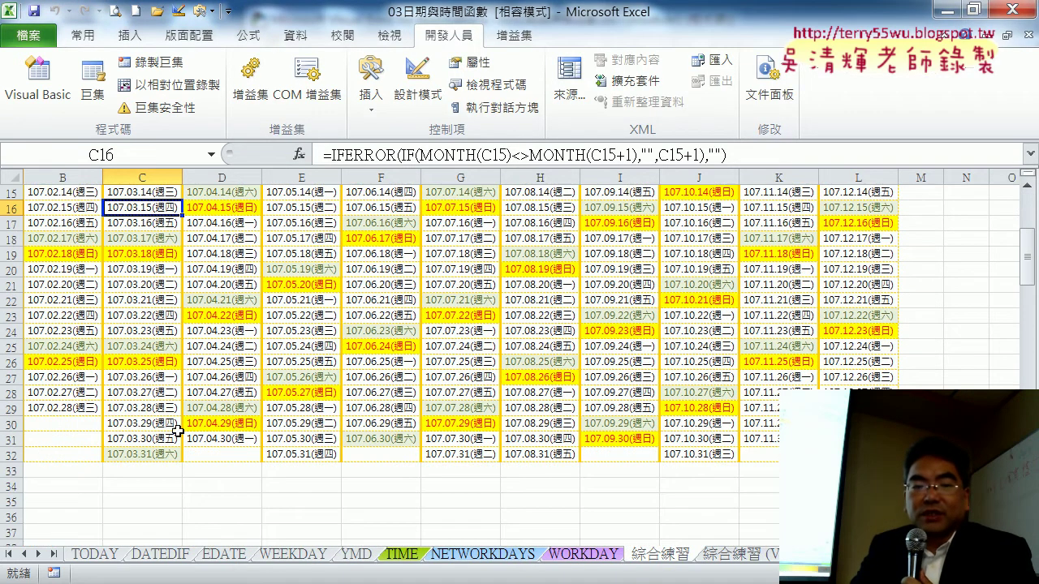
{"action": "left_click", "coordinate": [4, 455]}
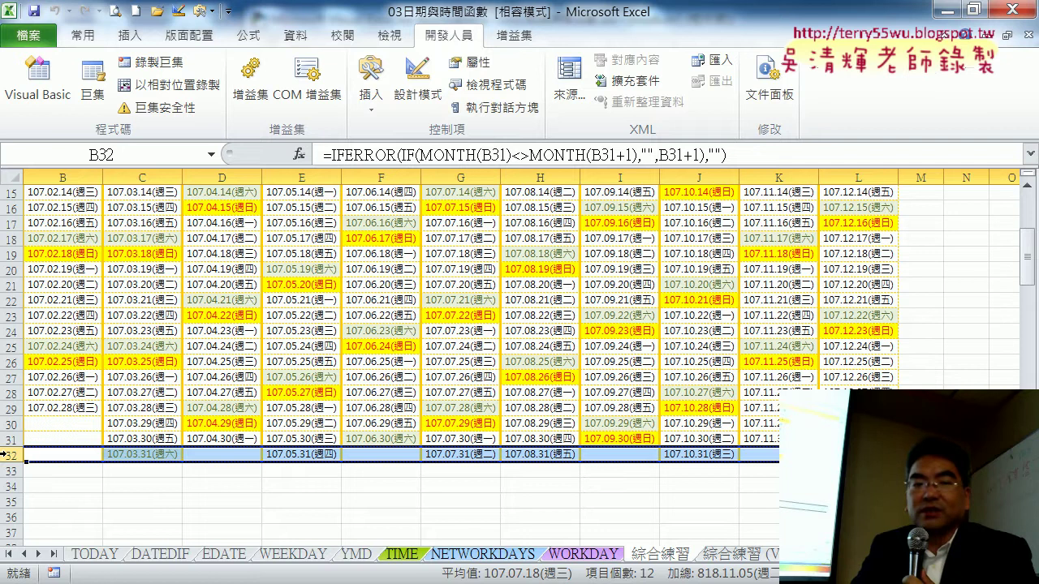
{"action": "scroll", "coordinate": [4, 455], "scroll_direction": "up", "scroll_amount": 5}
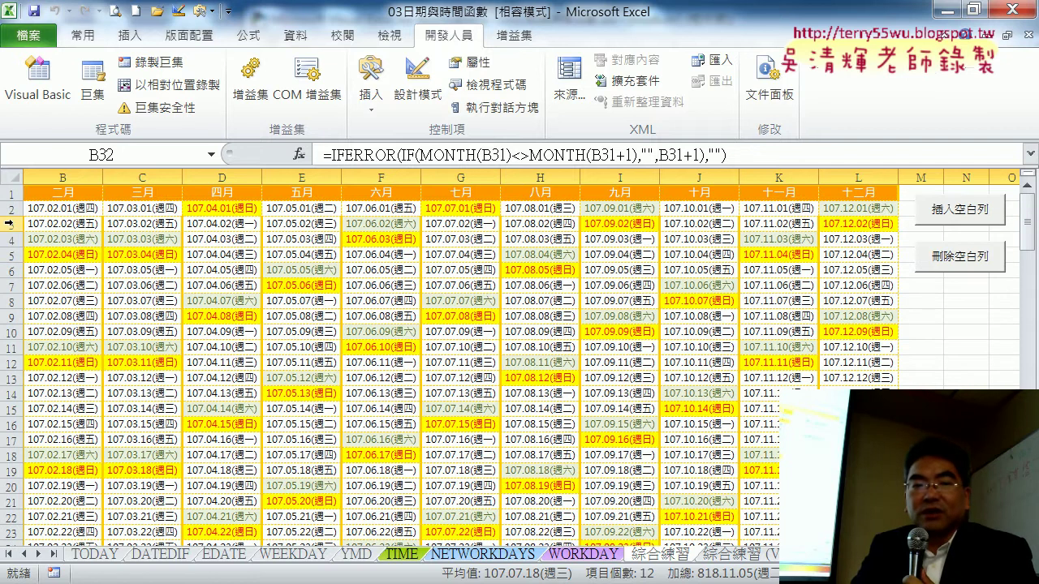
{"action": "left_click", "coordinate": [12, 208]}
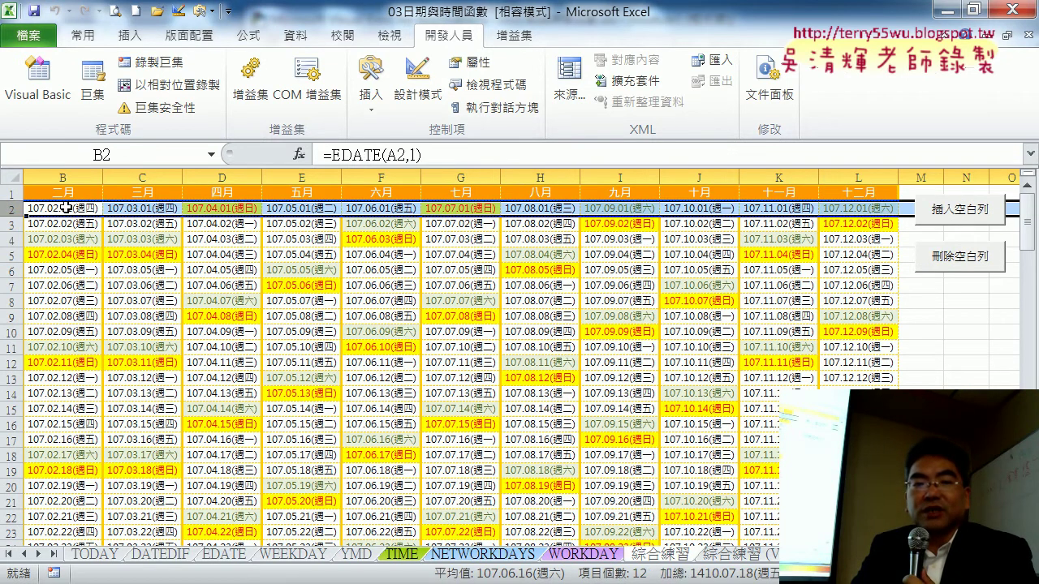
{"action": "right_click", "coordinate": [65, 208]}
{"action": "left_click", "coordinate": [122, 333]}
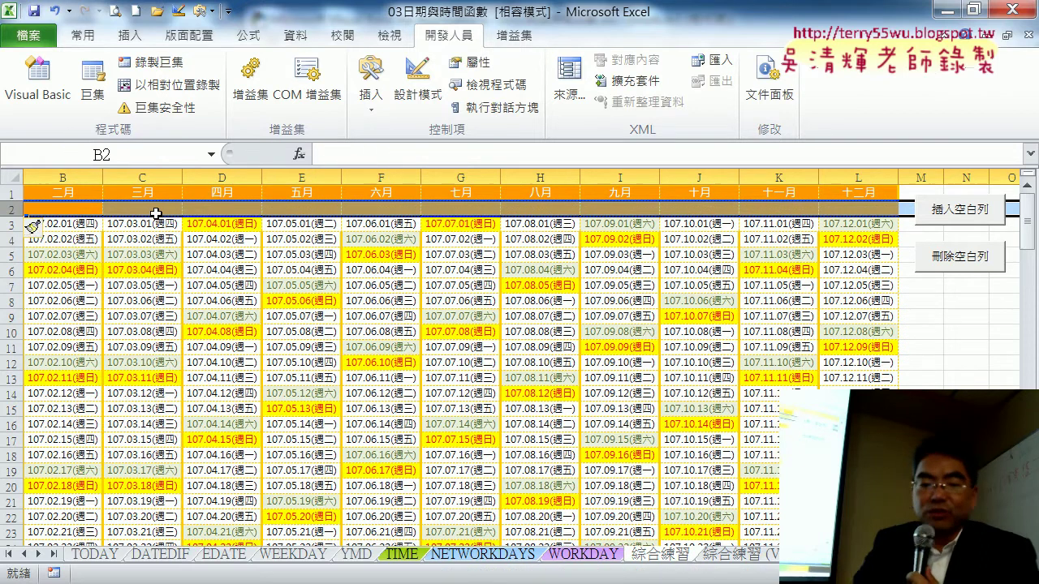
{"action": "key", "text": "ctrl+z"}
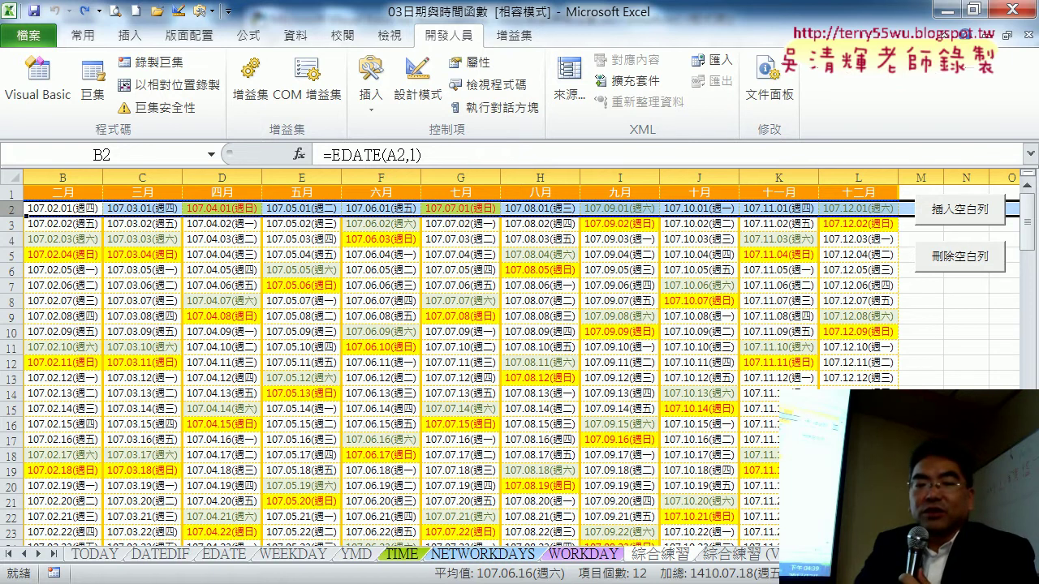
{"action": "left_click", "coordinate": [580, 463]}
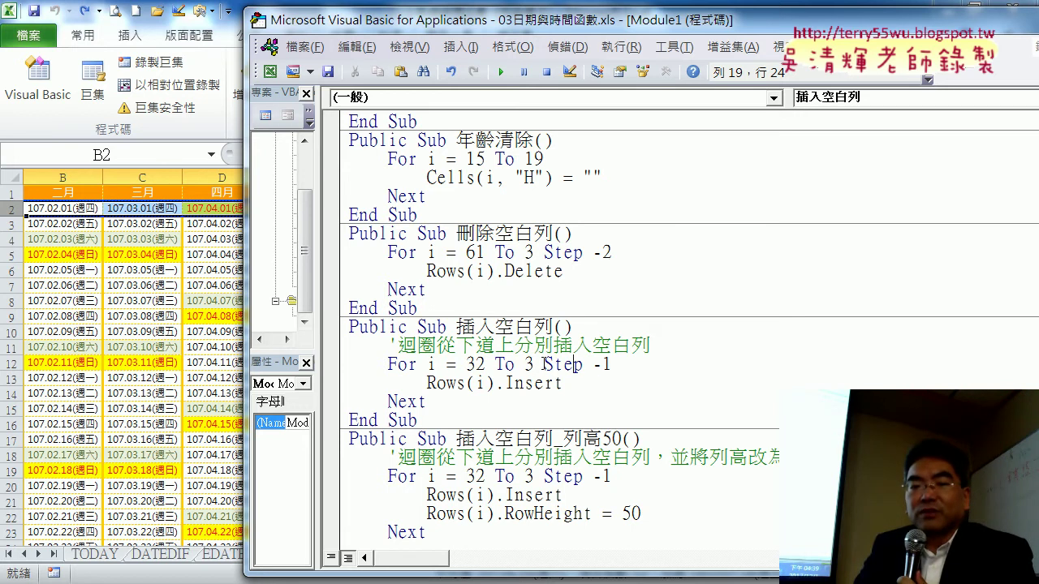
{"action": "left_click_drag", "start_coordinate": [543, 364], "coordinate": [618, 365]}
{"action": "left_click", "coordinate": [451, 309]}
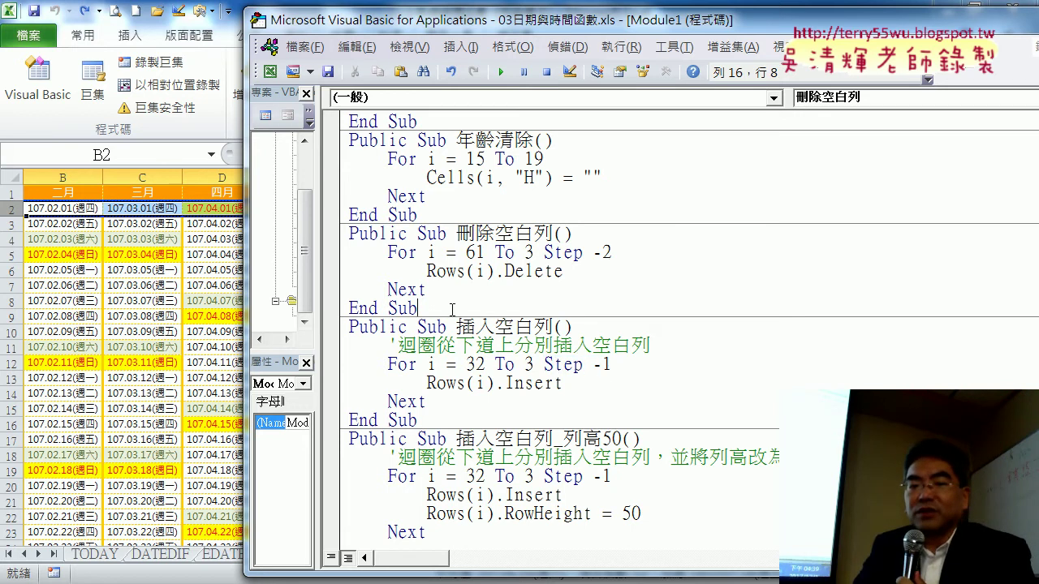
{"action": "scroll", "coordinate": [457, 528], "scroll_direction": "down", "scroll_amount": 3}
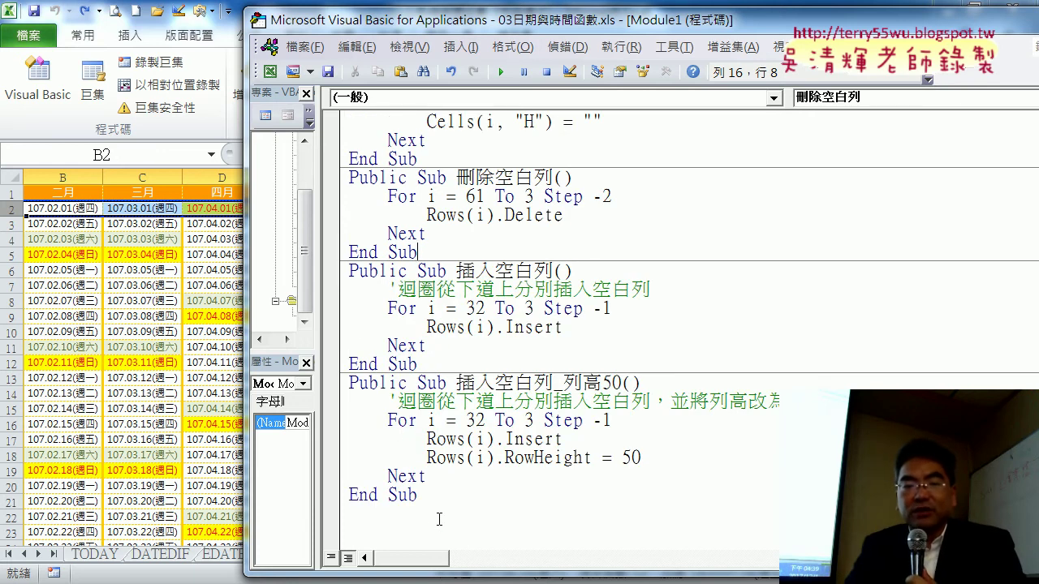
{"action": "left_click", "coordinate": [436, 515]}
{"action": "scroll", "coordinate": [436, 515], "scroll_direction": "down", "scroll_amount": 1}
{"action": "key", "text": "ctrl+End"}
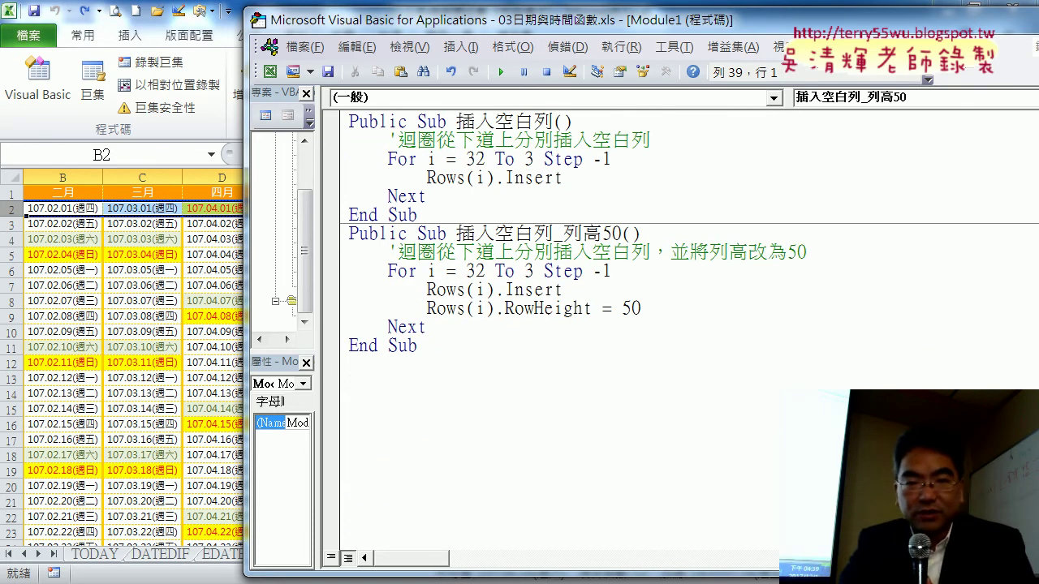
{"action": "left_click", "coordinate": [621, 159]}
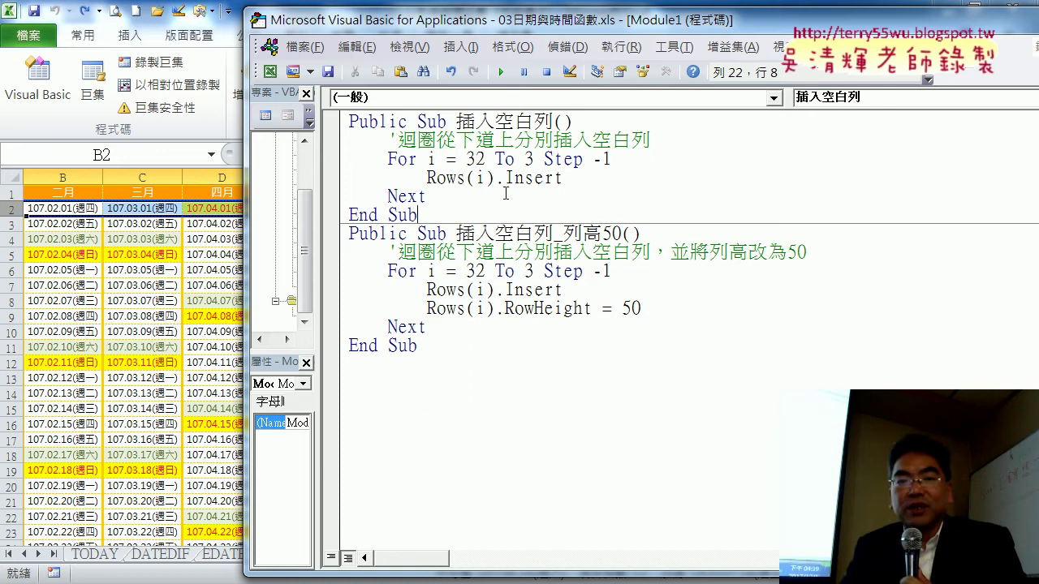
{"action": "left_click_drag", "start_coordinate": [621, 159], "coordinate": [465, 160]}
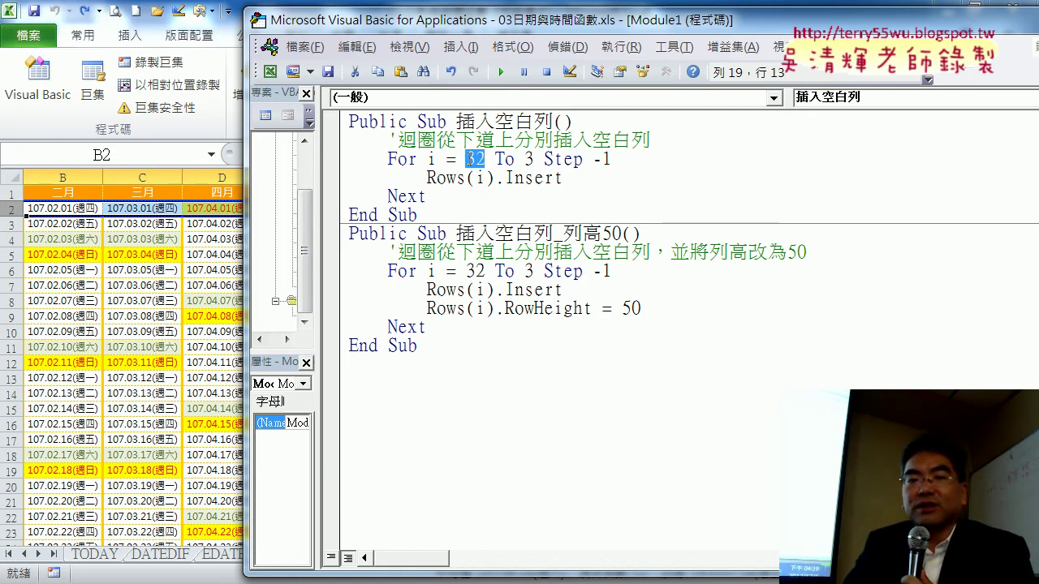
{"action": "double_click", "coordinate": [527, 159]}
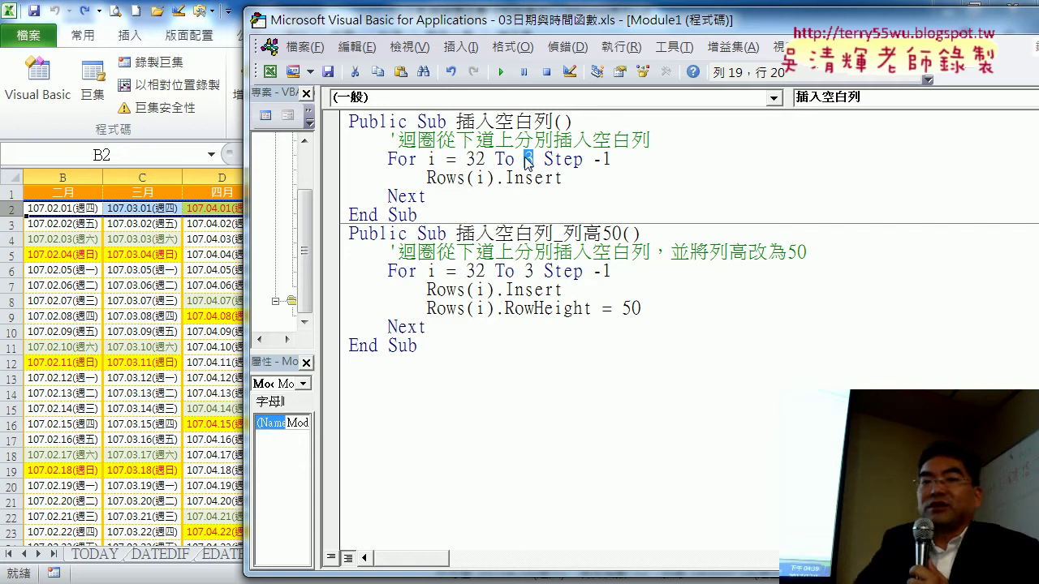
{"action": "left_click_drag", "start_coordinate": [543, 158], "coordinate": [600, 160]}
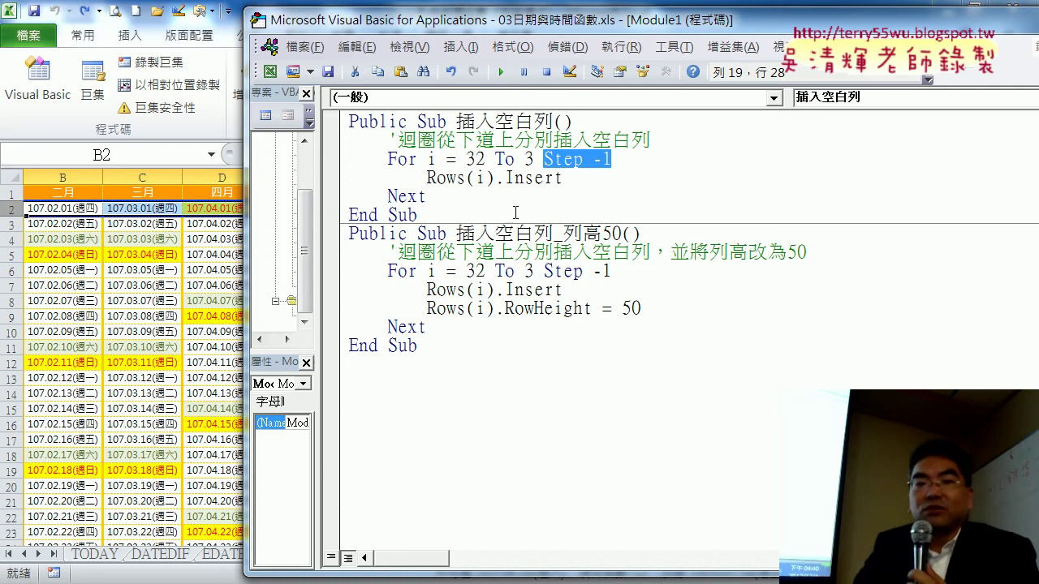
{"action": "left_click_drag", "start_coordinate": [425, 178], "coordinate": [579, 184]}
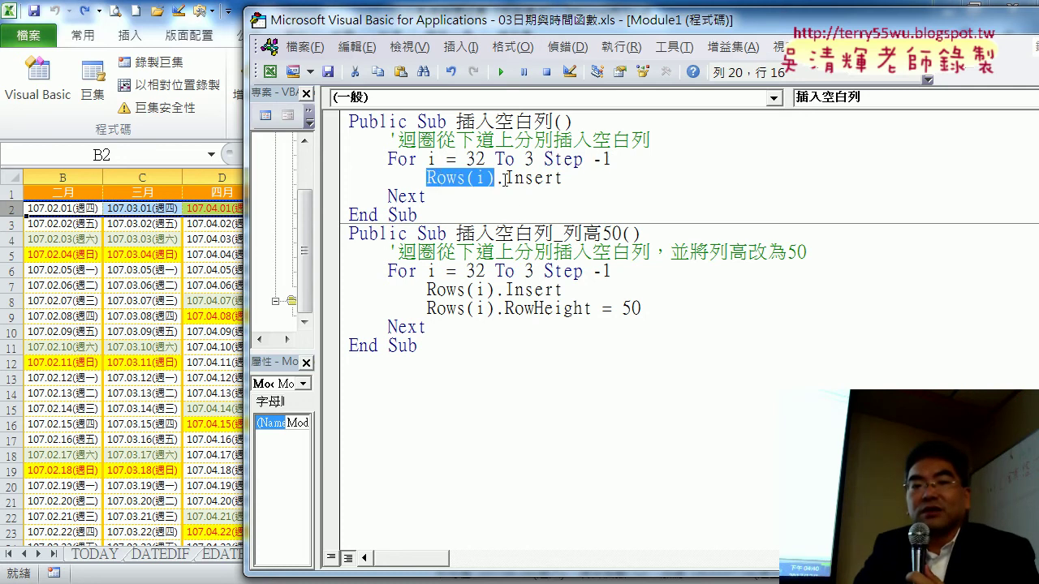
{"action": "left_click", "coordinate": [588, 185]}
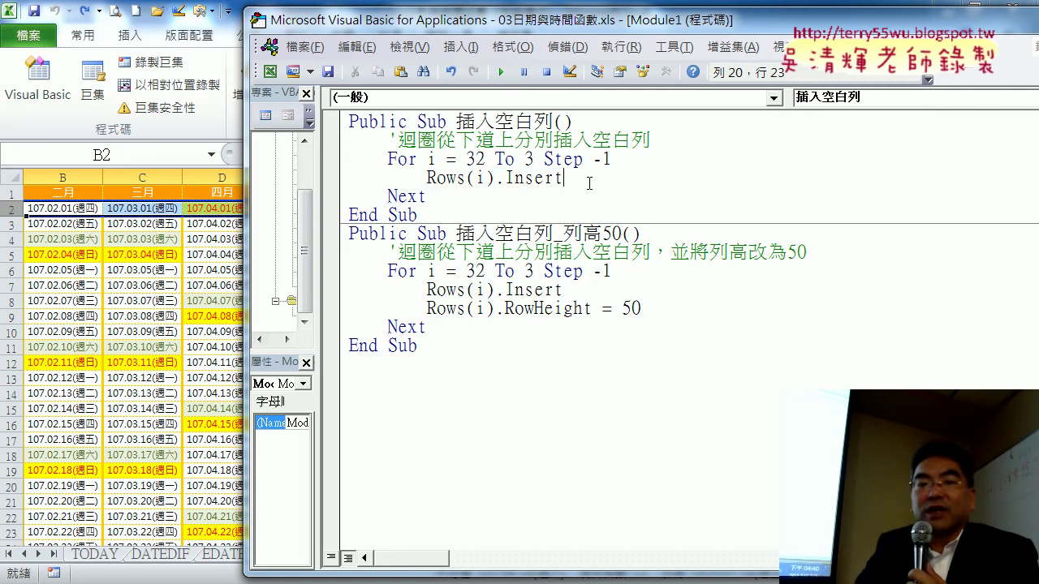
{"action": "left_click_drag", "start_coordinate": [597, 180], "coordinate": [468, 179]}
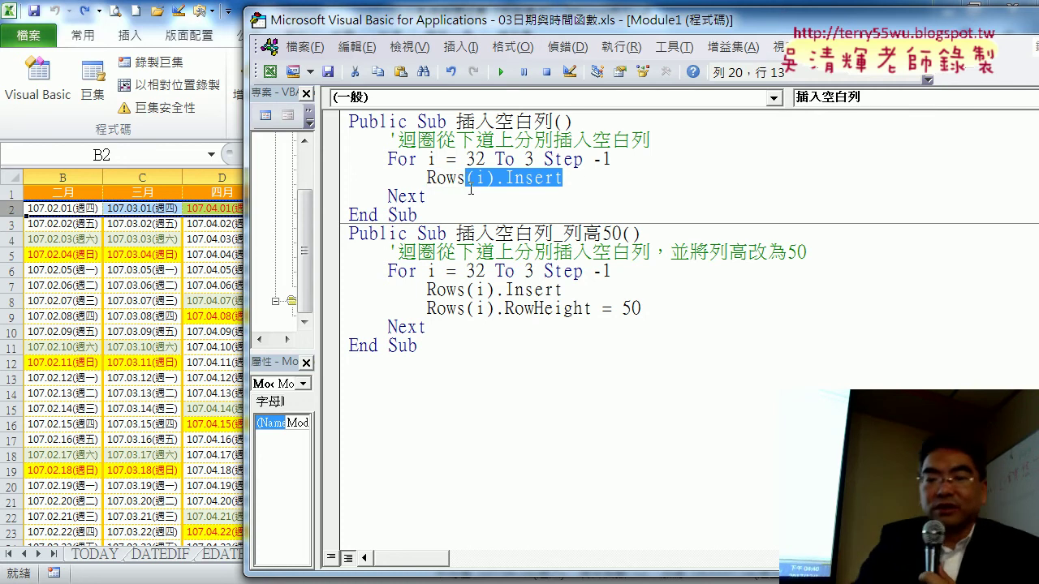
{"action": "type", "text": "("}
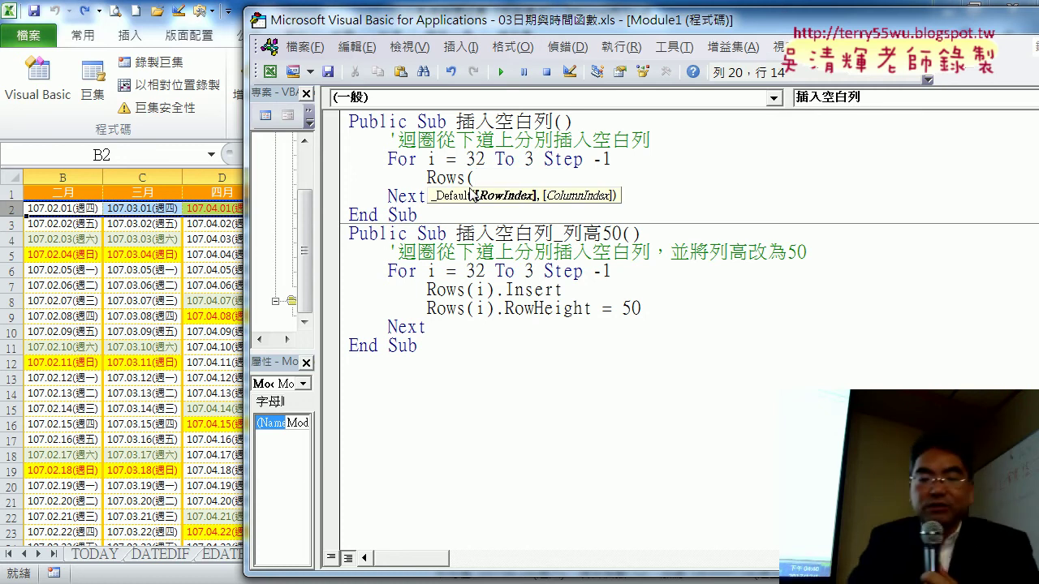
{"action": "type", "text": "i"}
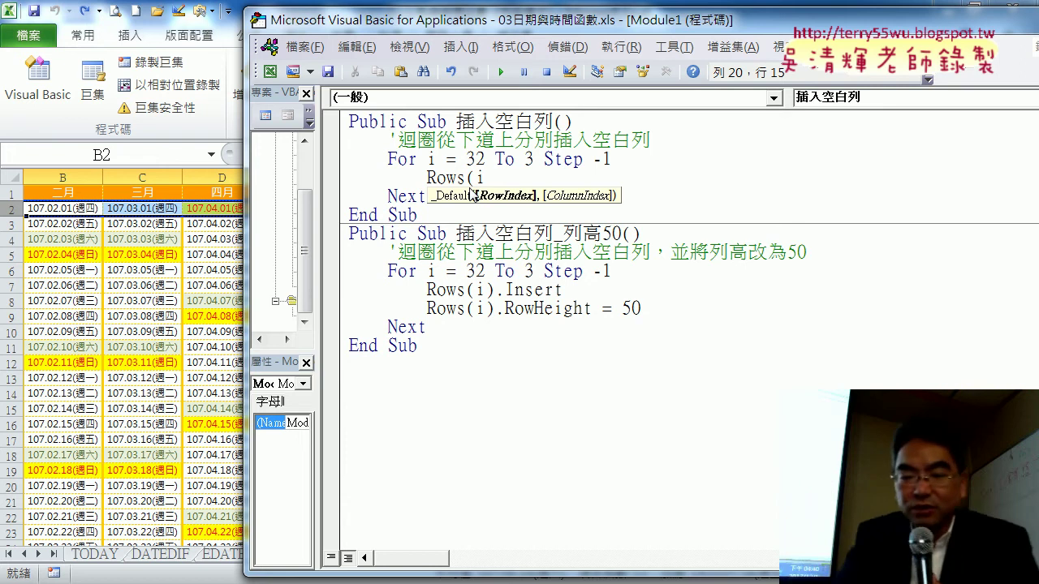
{"action": "type", "text": ")"}
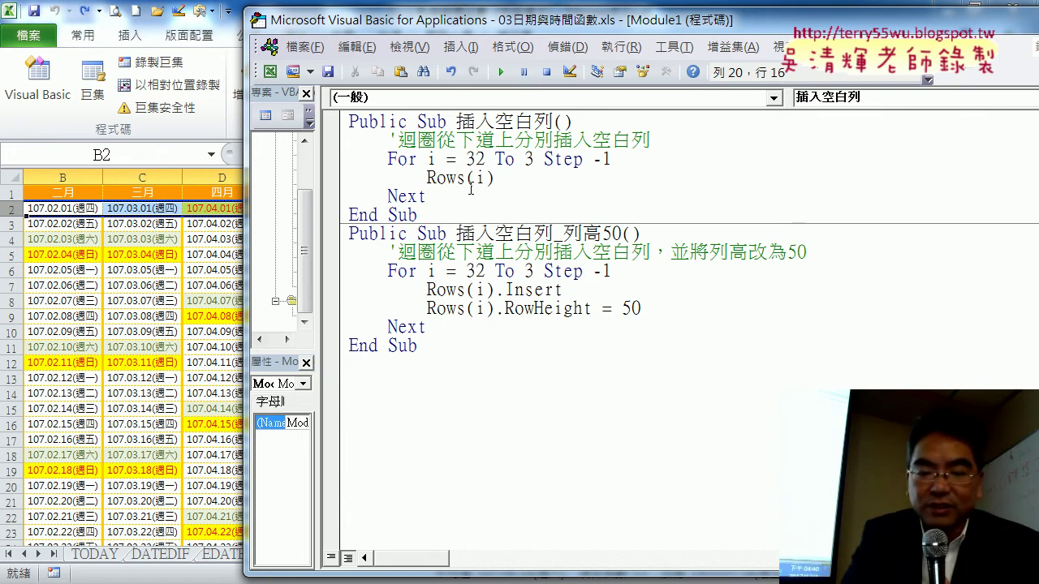
{"action": "type", "text": ".in"}
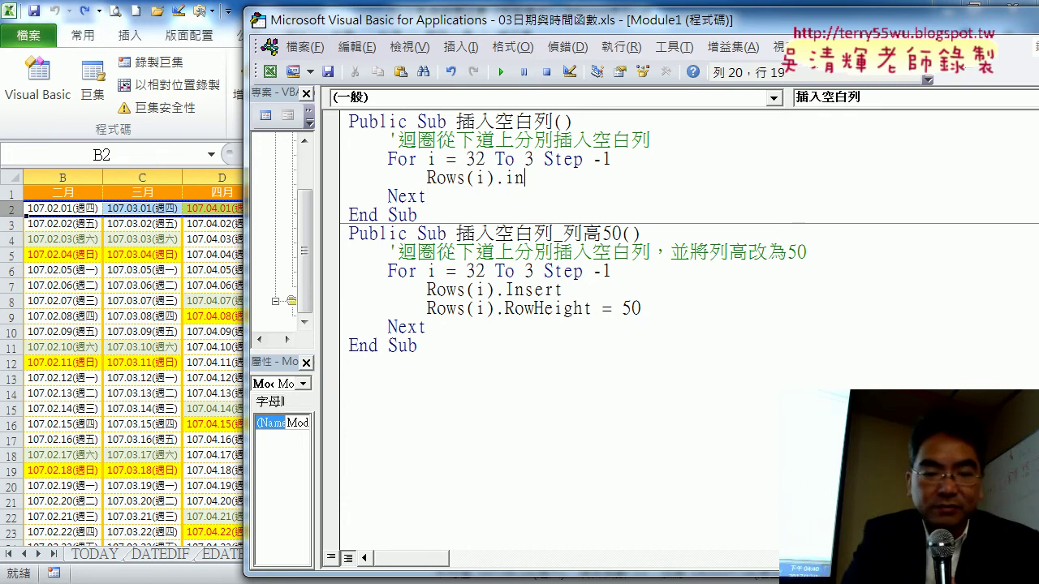
{"action": "type", "text": "sert"}
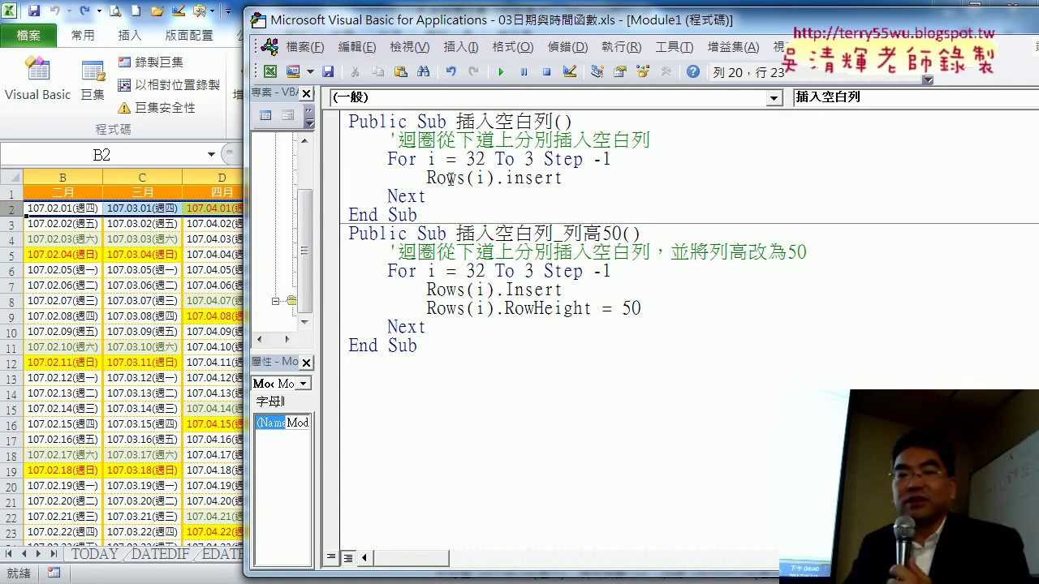
{"action": "left_click", "coordinate": [438, 224]}
{"action": "left_click_drag", "start_coordinate": [418, 214], "coordinate": [348, 138]}
{"action": "left_click_drag", "start_coordinate": [426, 196], "coordinate": [337, 159]}
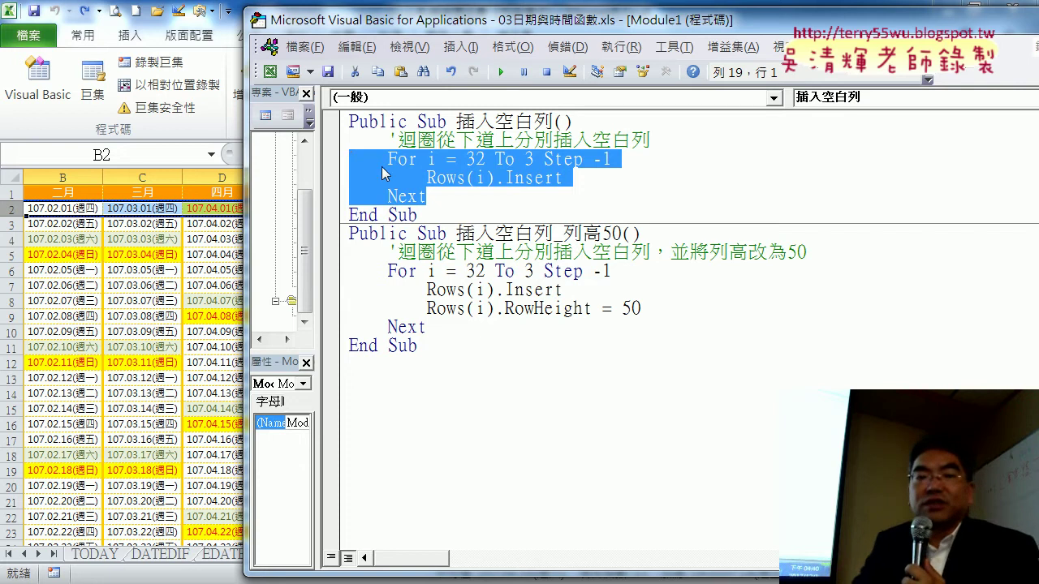
{"action": "left_click_drag", "start_coordinate": [379, 25], "coordinate": [503, 31]}
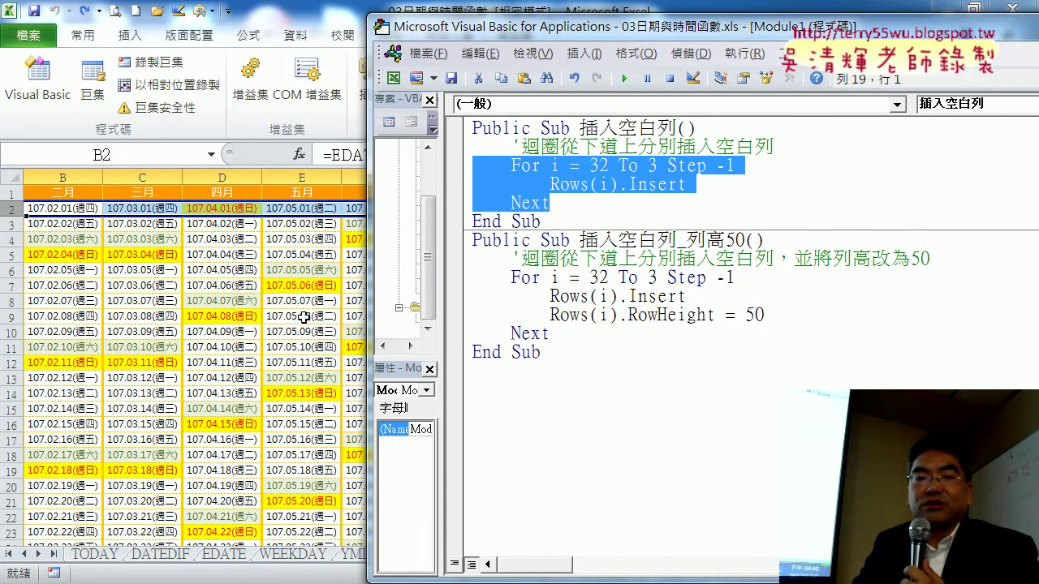
- Step the 插入空白列 macro with F8 through its first blank-row insertion at row 32
{"action": "left_click", "coordinate": [111, 437]}
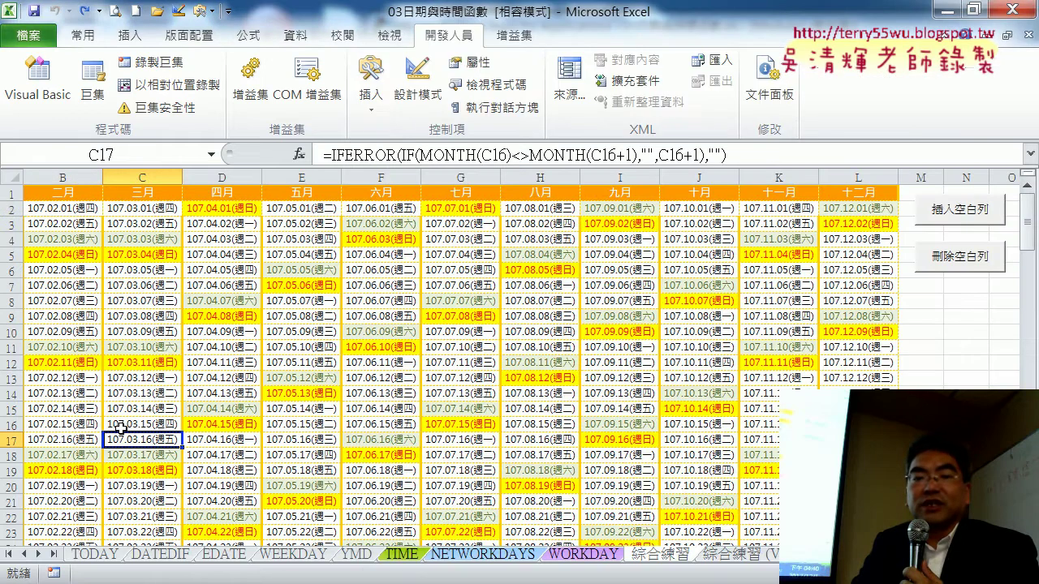
{"action": "scroll", "coordinate": [116, 427], "scroll_direction": "down", "scroll_amount": 5}
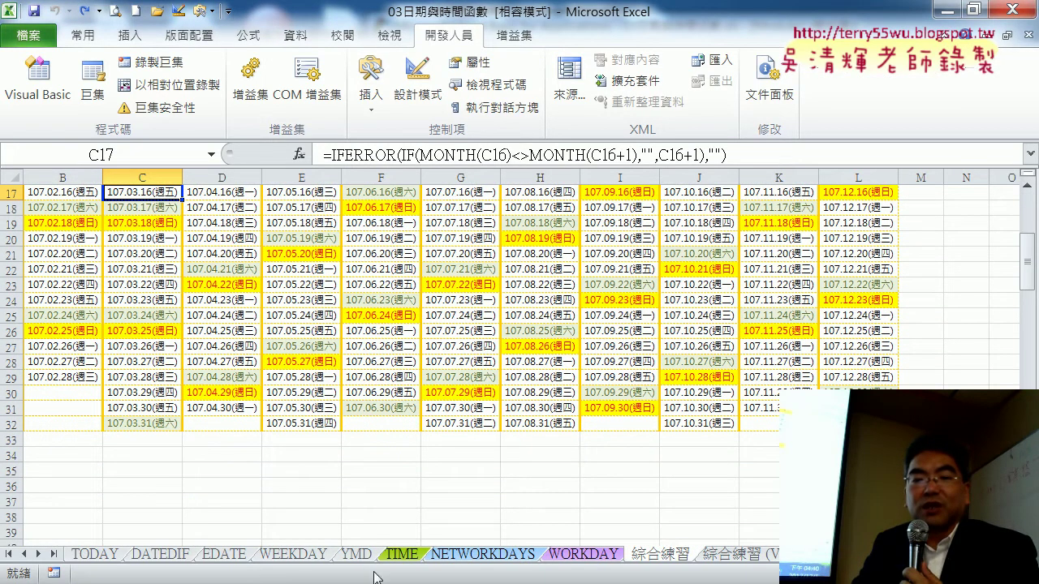
{"action": "scroll", "coordinate": [520, 357], "scroll_direction": "left", "scroll_amount": 1}
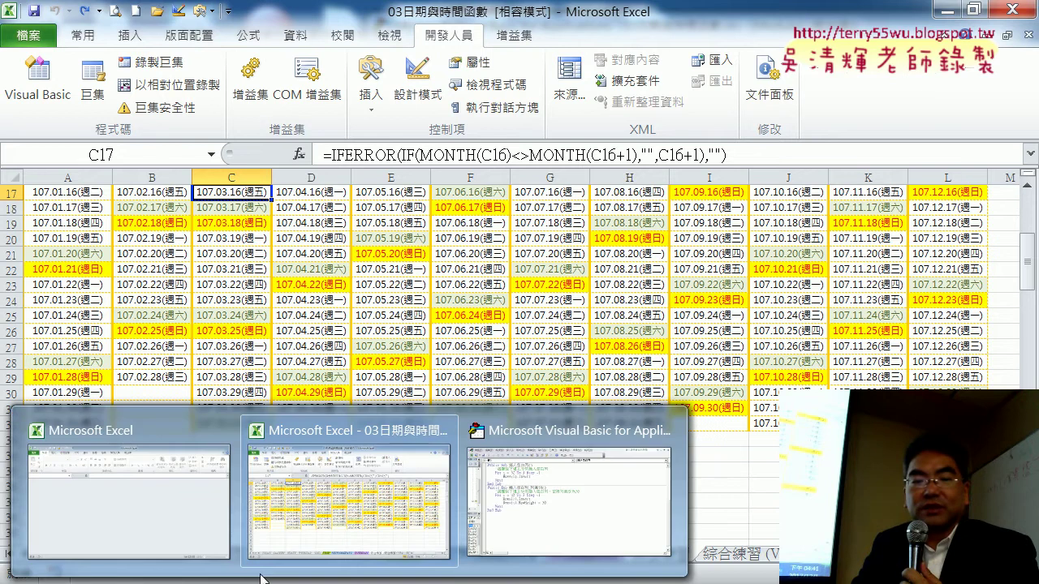
{"action": "left_click", "coordinate": [568, 479]}
{"action": "left_click", "coordinate": [588, 186]}
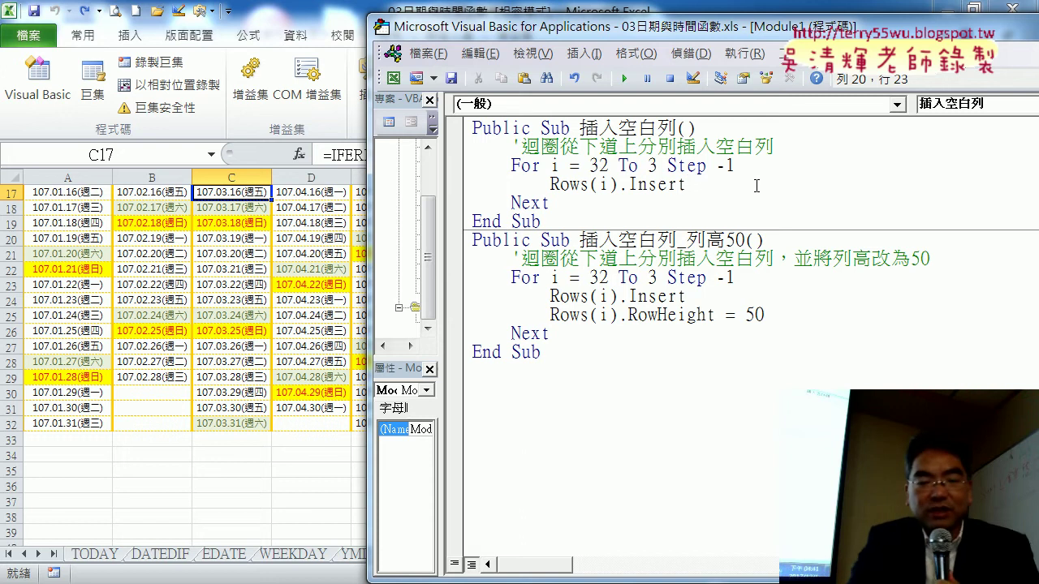
{"action": "key", "text": "F8"}
{"action": "key", "text": "F8"}
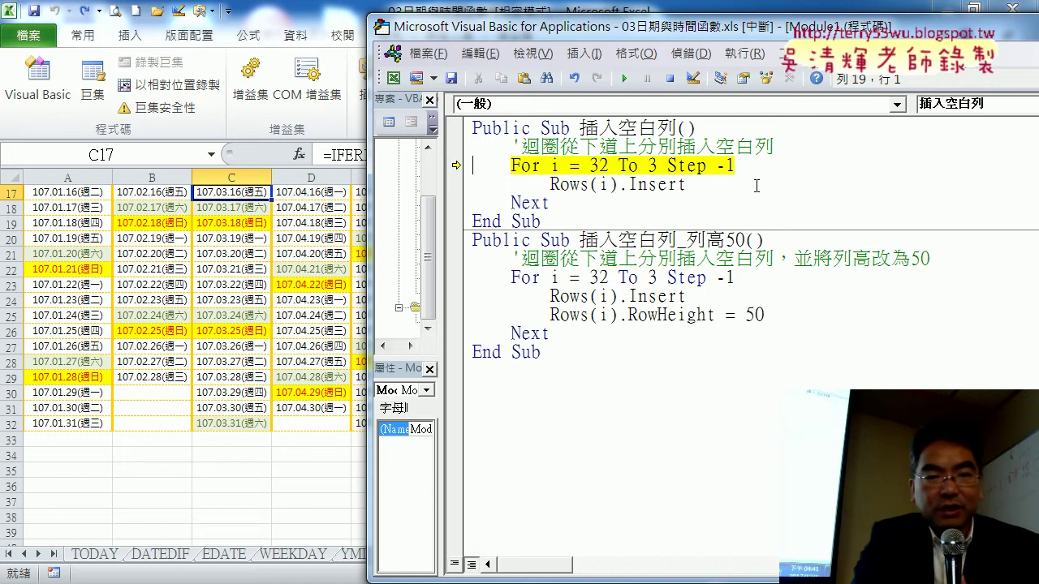
{"action": "key", "text": "F8"}
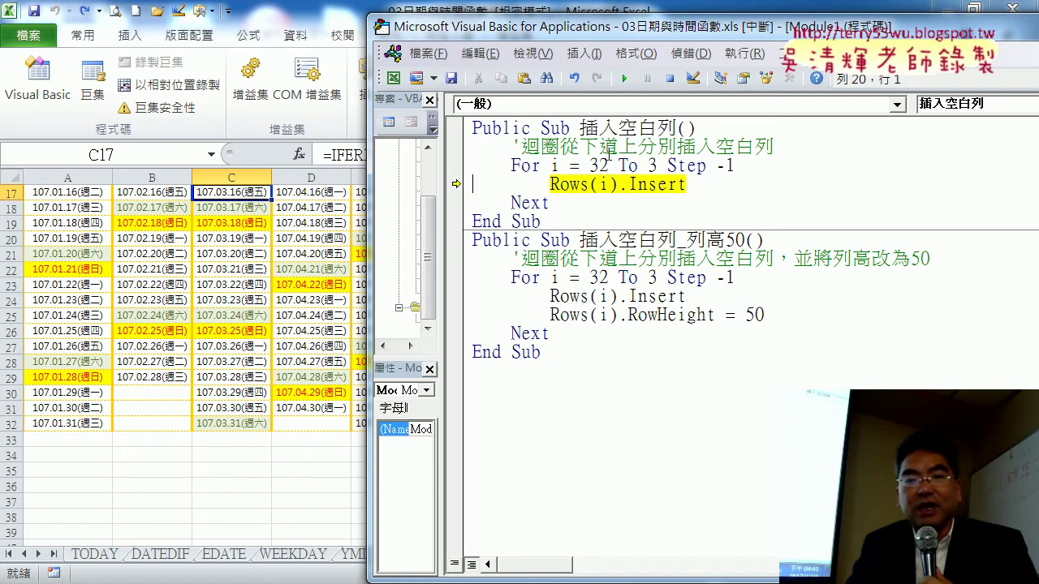
{"action": "mouse_move", "coordinate": [603, 184]}
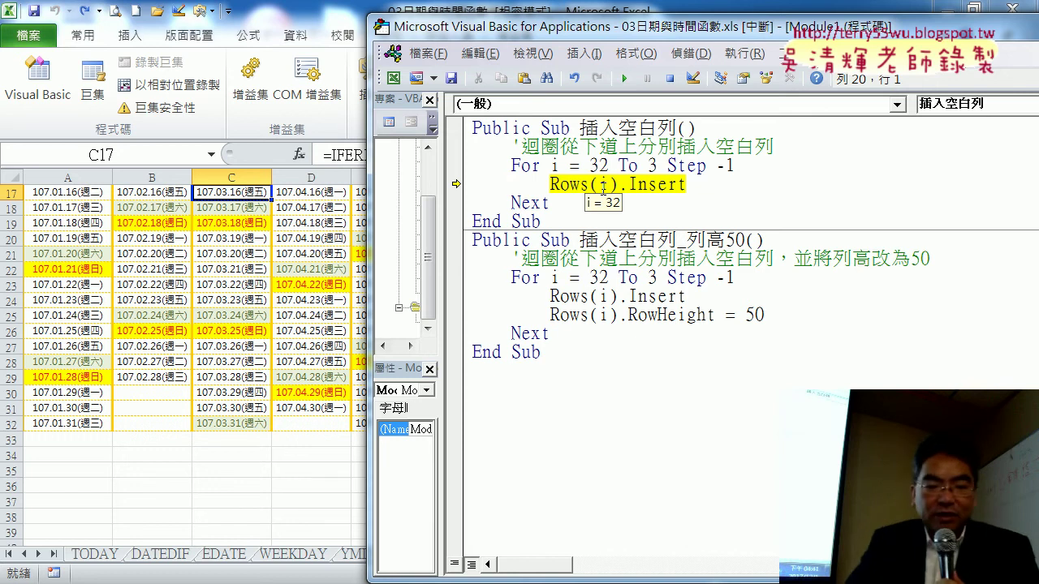
{"action": "key", "text": "F8"}
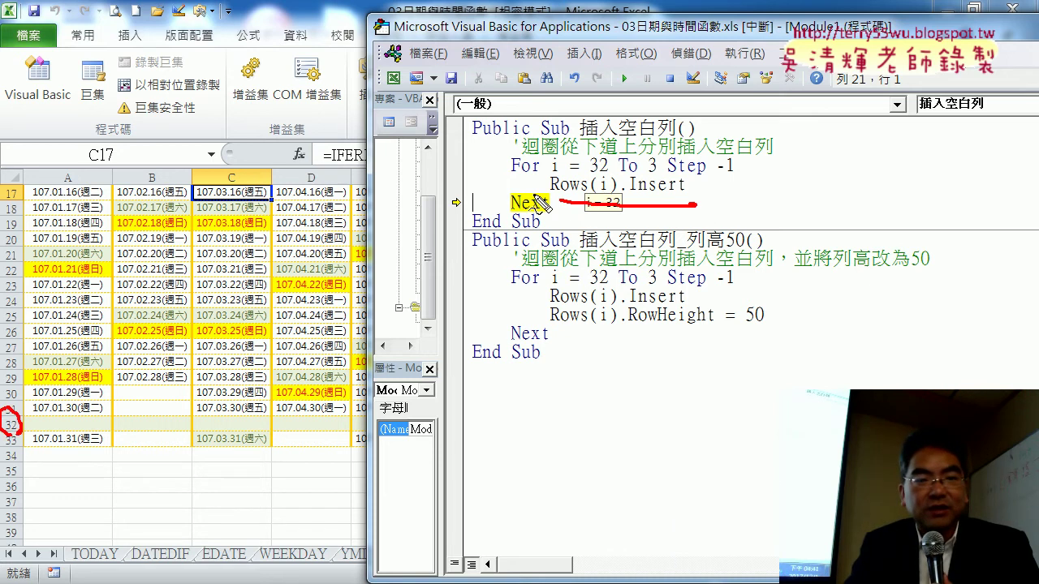
- Step through two more row insertions, then continue the macro to completion
{"action": "left_click_drag", "start_coordinate": [540, 203], "coordinate": [32, 418]}
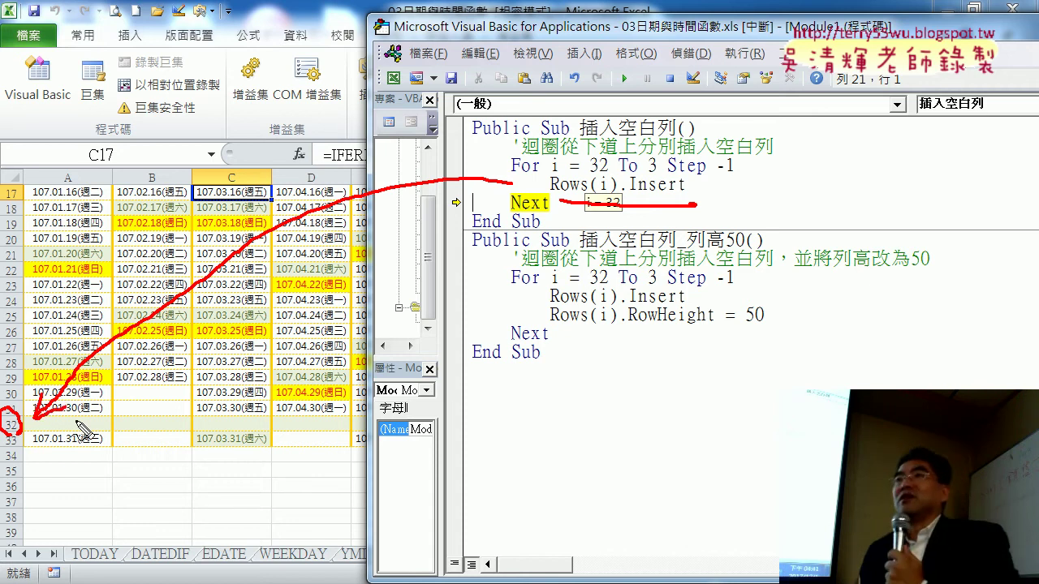
{"action": "key", "text": "Escape"}
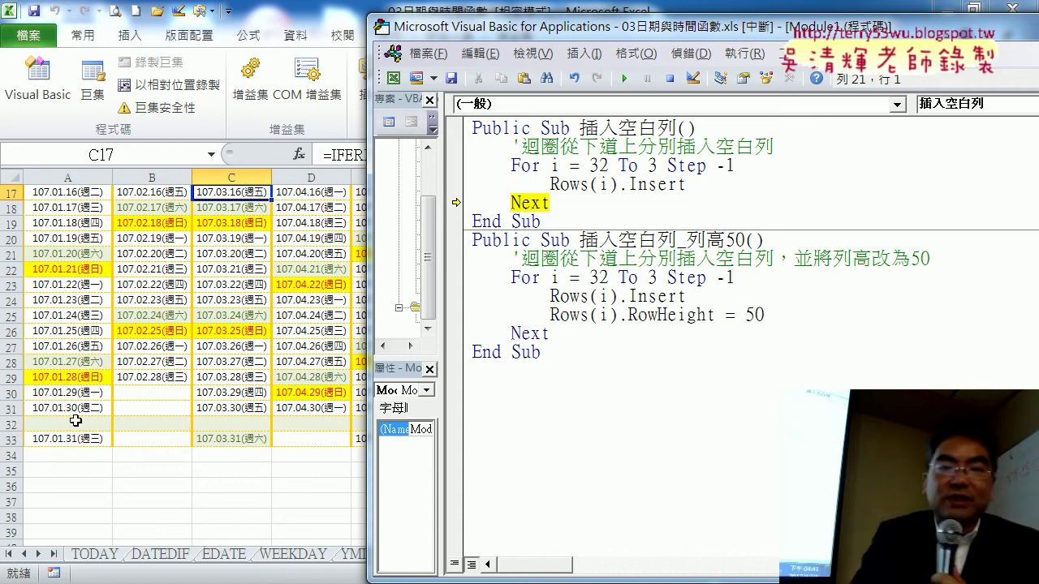
{"action": "key", "text": "F8"}
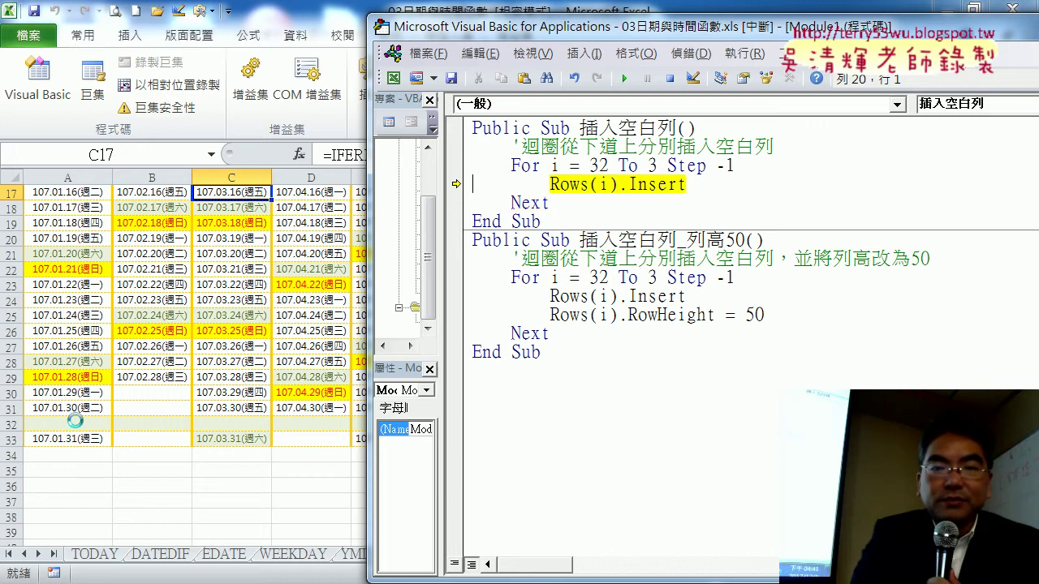
{"action": "key", "text": "F8"}
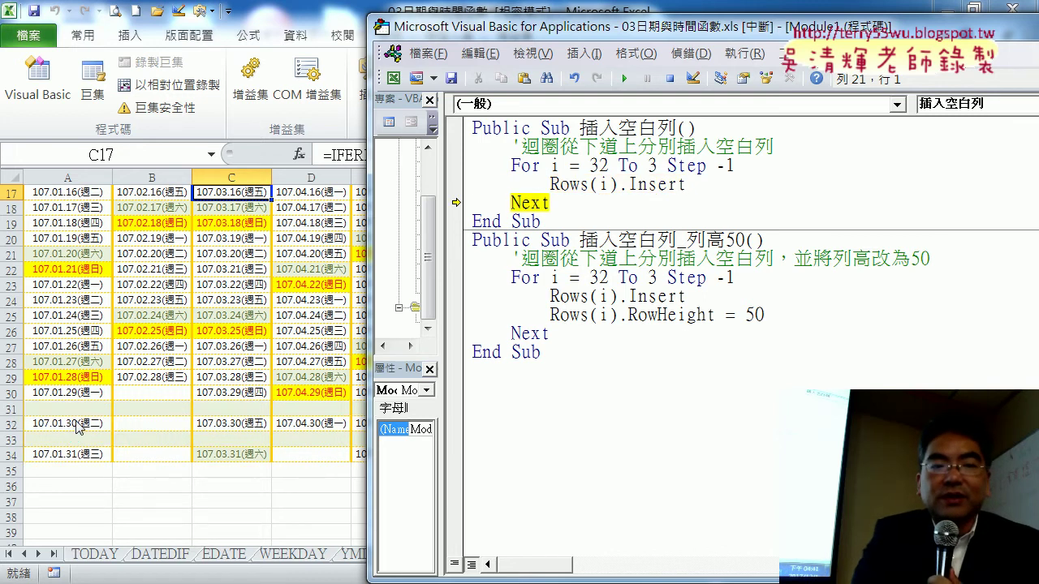
{"action": "key", "text": "F8"}
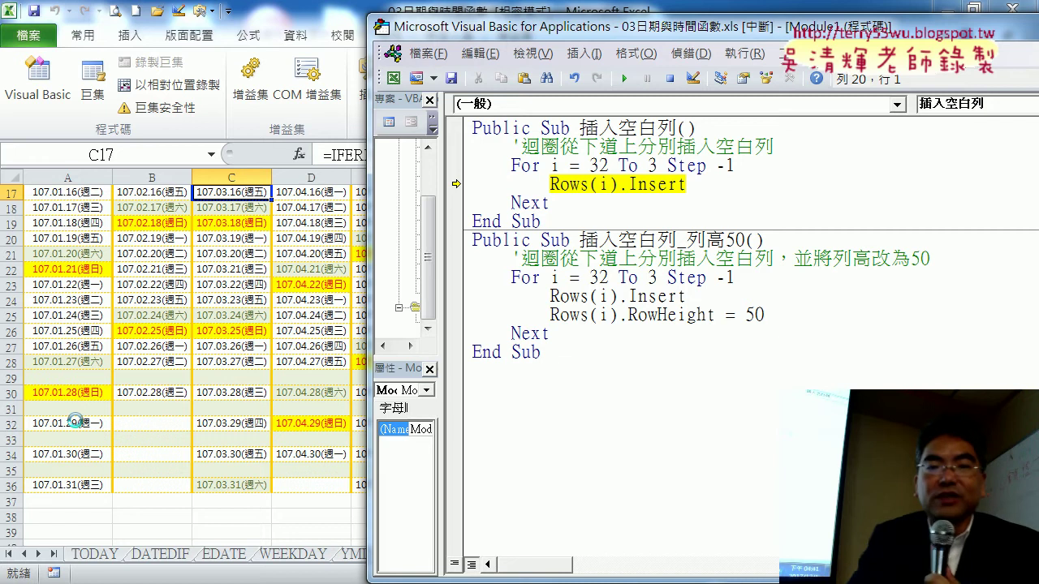
{"action": "left_click", "coordinate": [625, 79]}
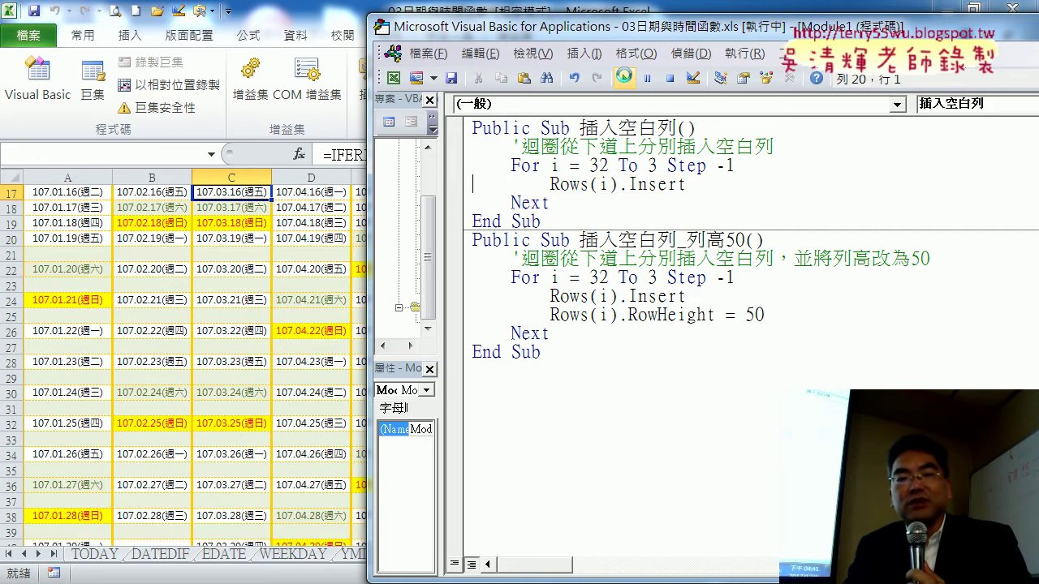
{"action": "left_click", "coordinate": [156, 293]}
{"action": "scroll", "coordinate": [156, 294], "scroll_direction": "up", "scroll_amount": 2}
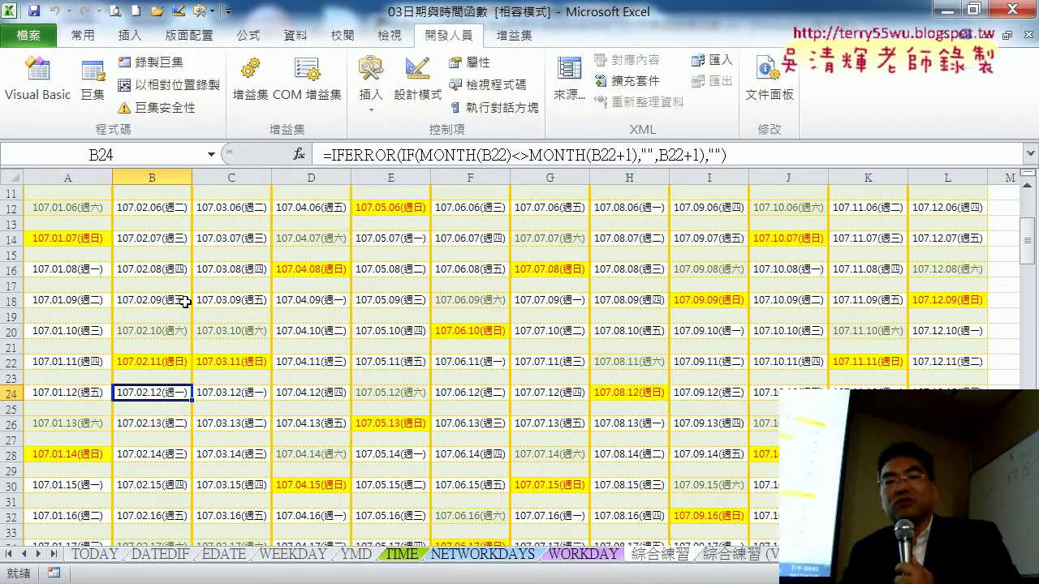
{"action": "scroll", "coordinate": [170, 297], "scroll_direction": "up", "scroll_amount": 3}
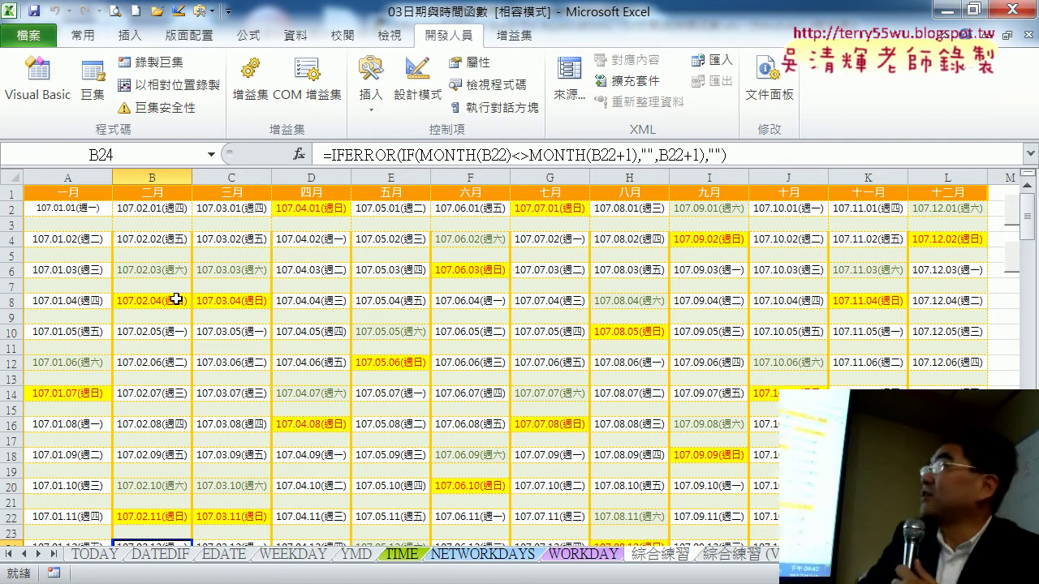
{"action": "left_click", "coordinate": [84, 241]}
- Enter 2019/1/1 as the start date in A2 and scroll through the updated calendar
{"action": "left_click", "coordinate": [82, 272]}
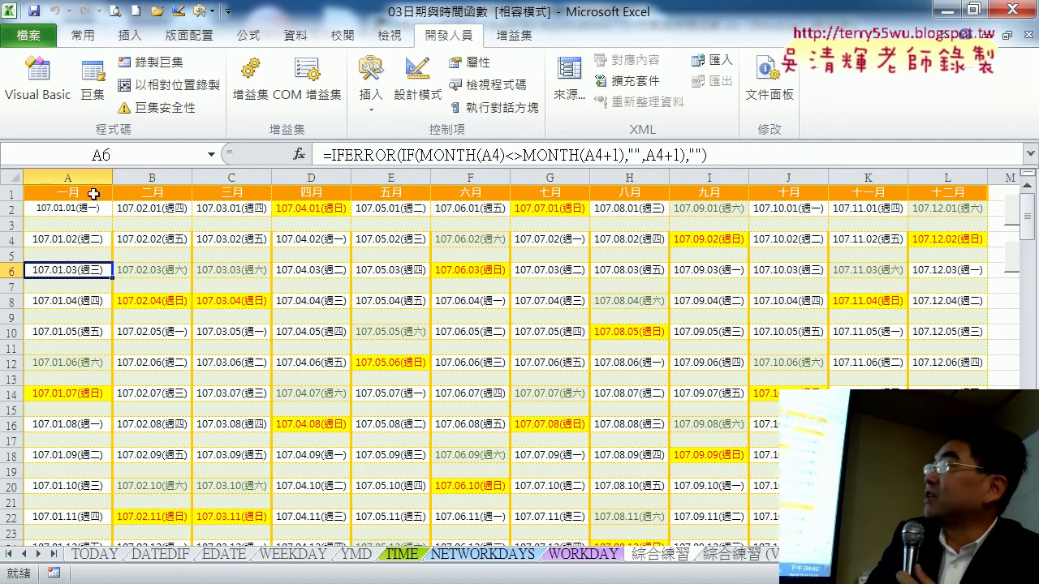
{"action": "left_click", "coordinate": [82, 209]}
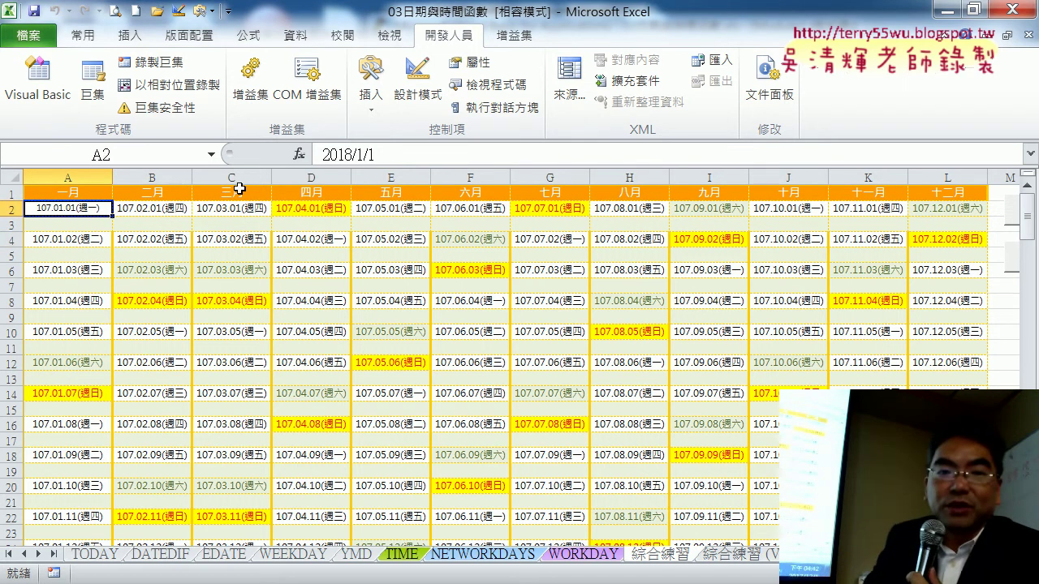
{"action": "left_click", "coordinate": [348, 154]}
{"action": "type", "text": "9"}
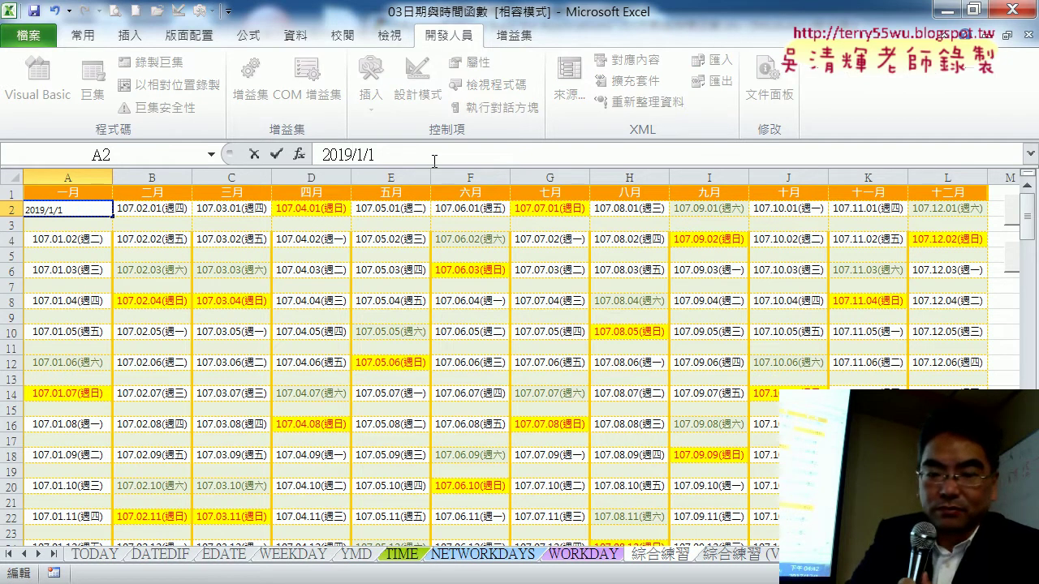
{"action": "key", "text": "Return"}
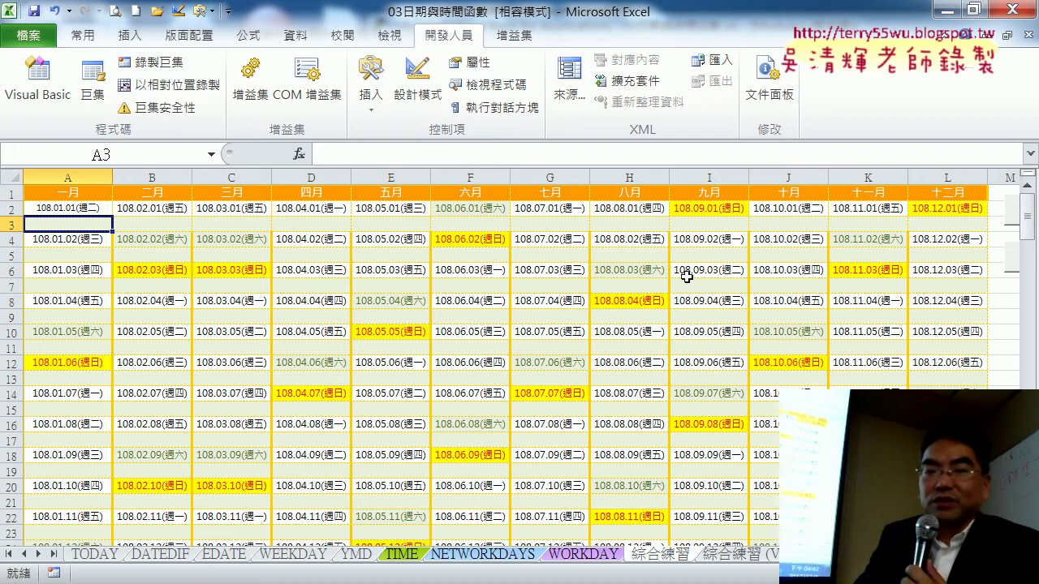
{"action": "scroll", "coordinate": [687, 277], "scroll_direction": "down", "scroll_amount": 5}
{"action": "scroll", "coordinate": [686, 276], "scroll_direction": "down", "scroll_amount": 4}
{"action": "scroll", "coordinate": [687, 277], "scroll_direction": "down", "scroll_amount": 3}
{"action": "scroll", "coordinate": [687, 276], "scroll_direction": "down", "scroll_amount": 2}
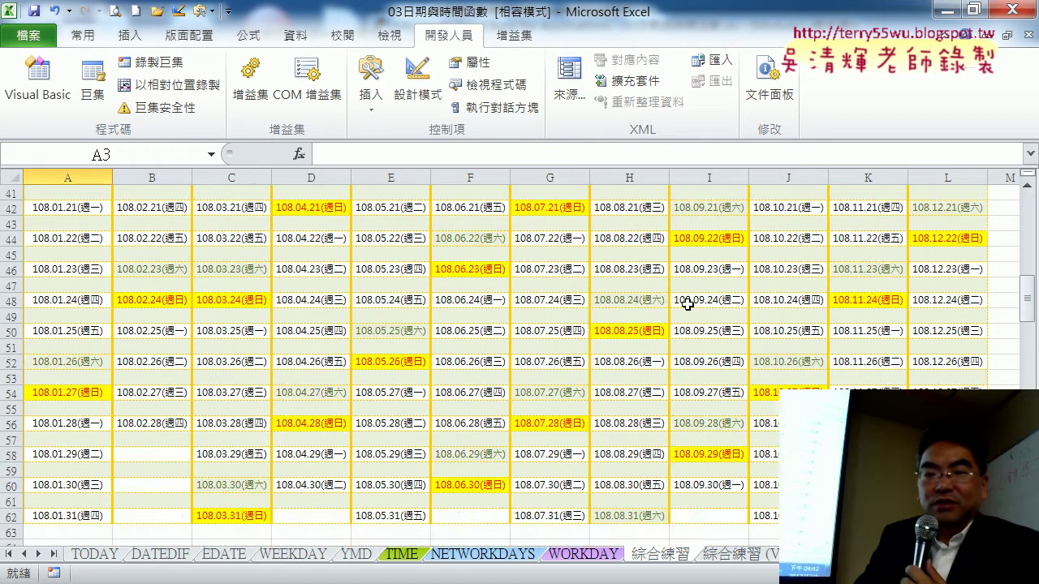
{"action": "scroll", "coordinate": [686, 303], "scroll_direction": "down", "scroll_amount": 2}
{"action": "scroll", "coordinate": [686, 304], "scroll_direction": "up", "scroll_amount": 8}
{"action": "scroll", "coordinate": [687, 304], "scroll_direction": "up", "scroll_amount": 3}
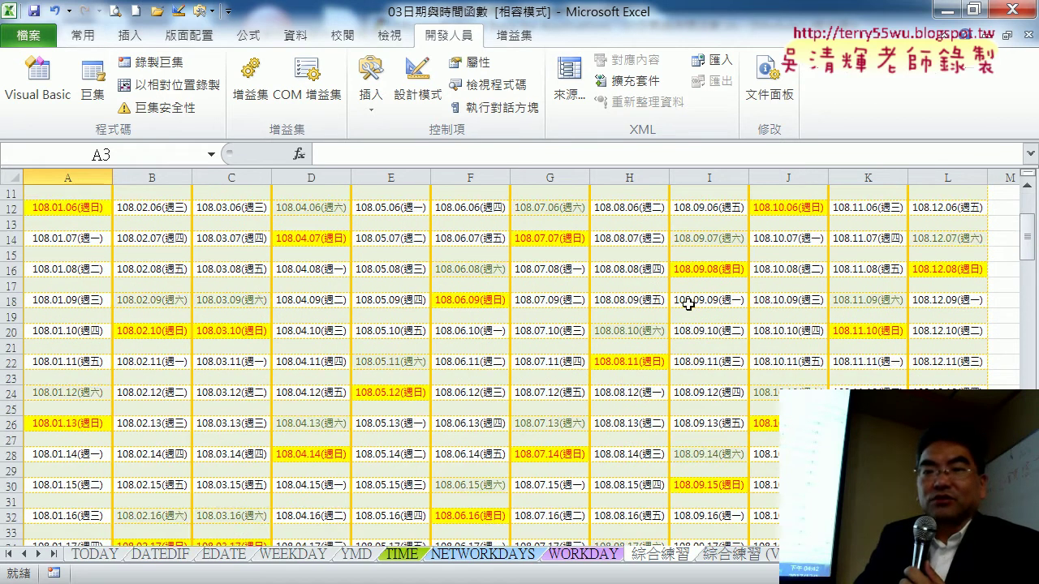
{"action": "scroll", "coordinate": [687, 304], "scroll_direction": "up", "scroll_amount": 4}
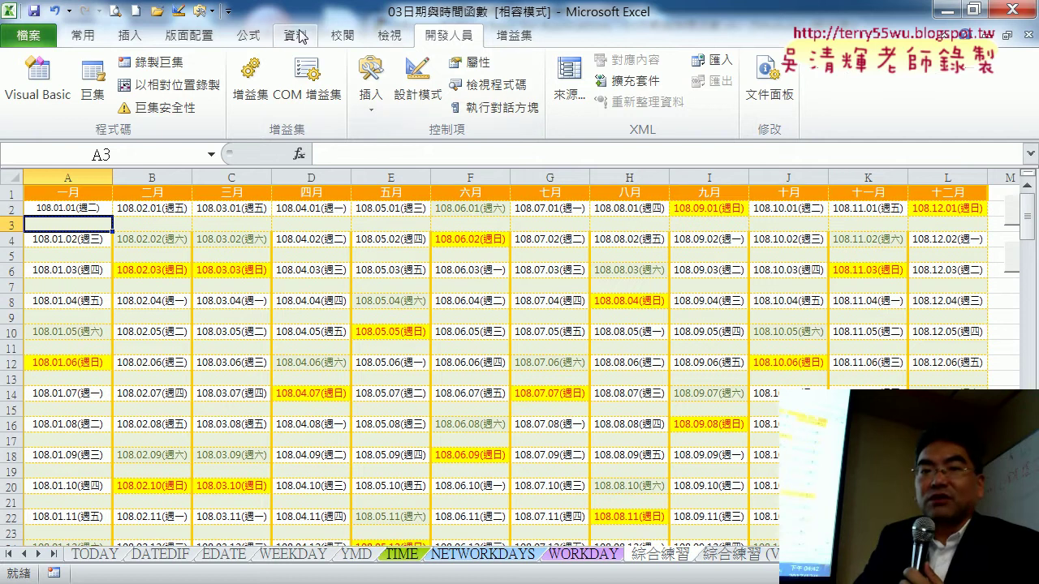
{"action": "left_click", "coordinate": [90, 40]}
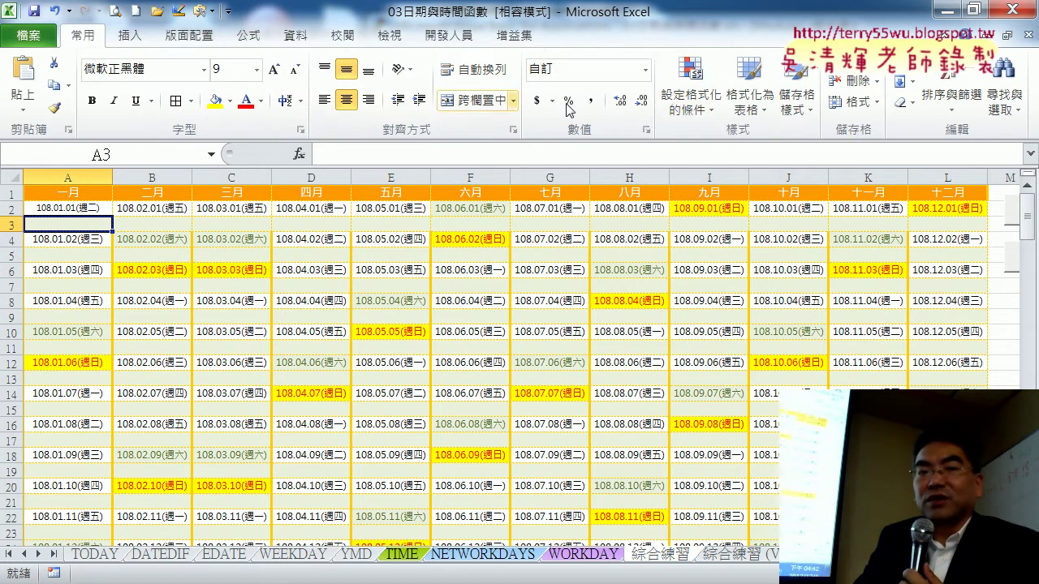
{"action": "left_click", "coordinate": [695, 110]}
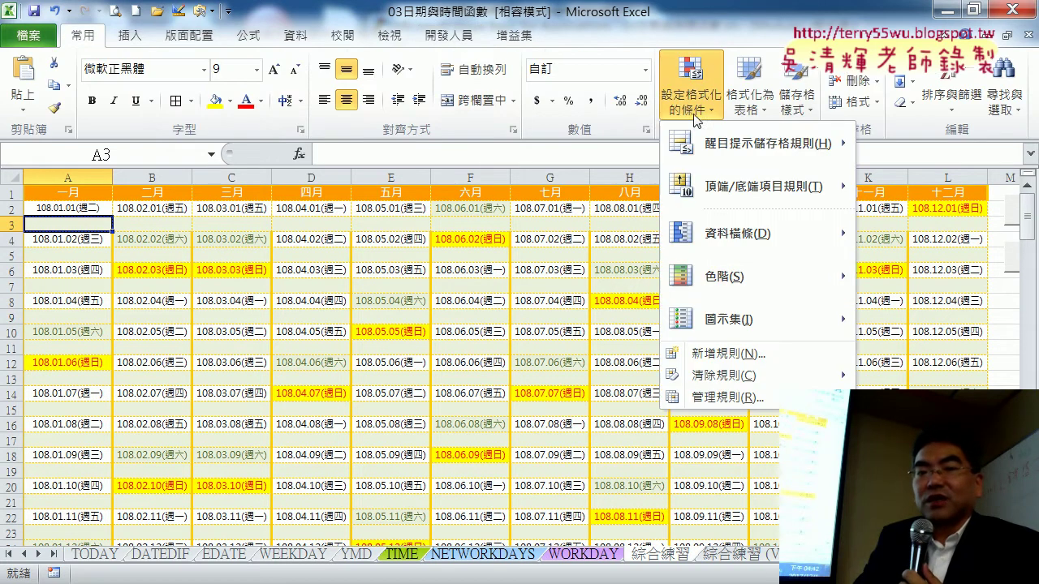
{"action": "left_click", "coordinate": [739, 398]}
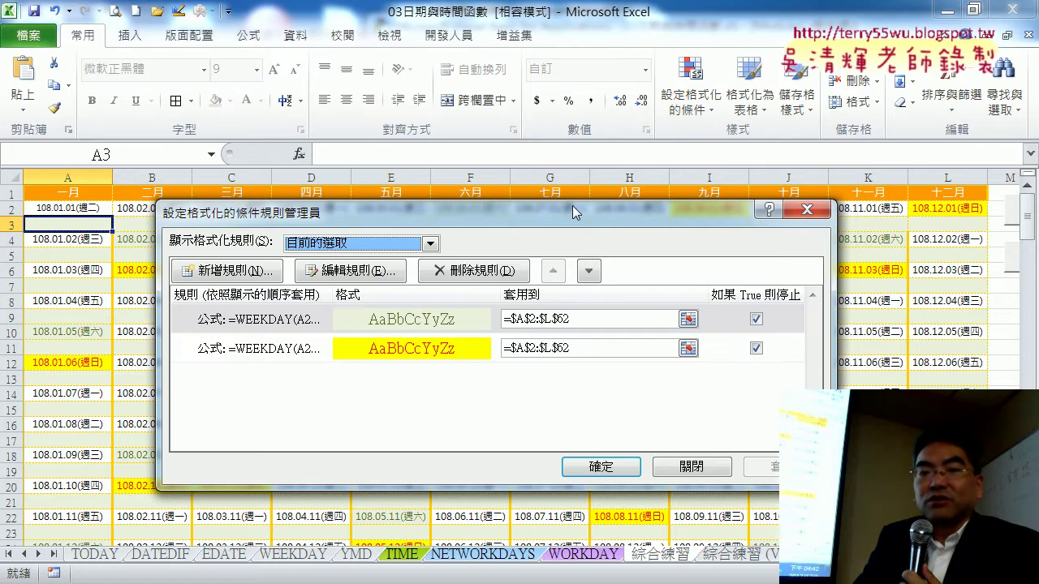
{"action": "left_click_drag", "start_coordinate": [572, 205], "coordinate": [586, 52]}
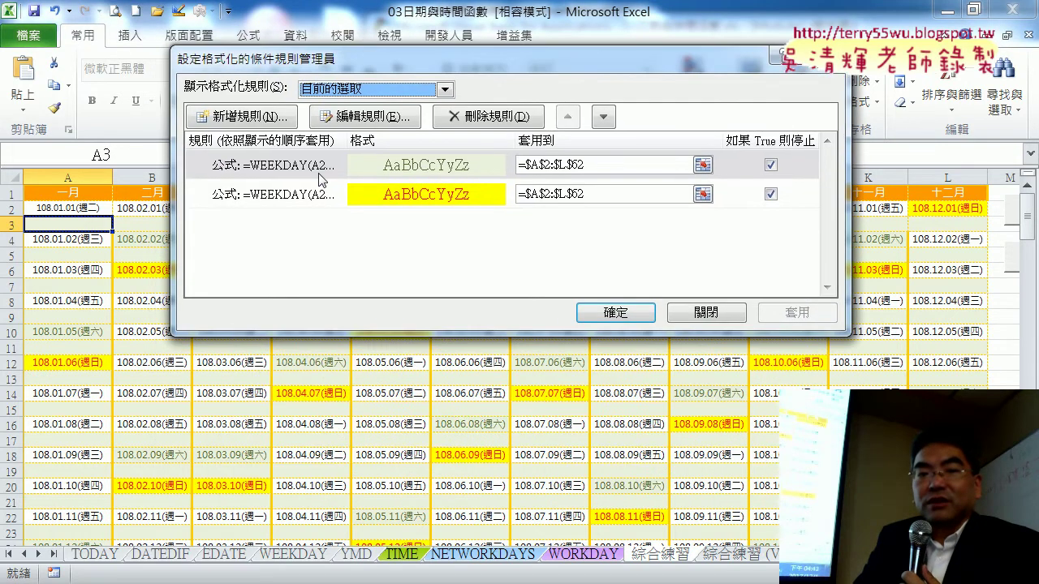
{"action": "left_click", "coordinate": [292, 171]}
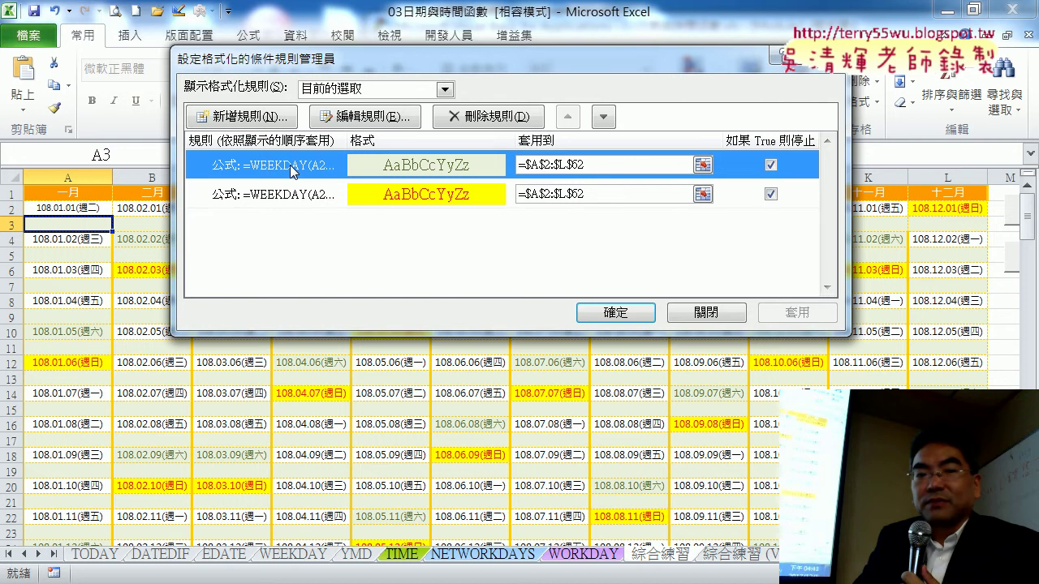
{"action": "left_click", "coordinate": [591, 165]}
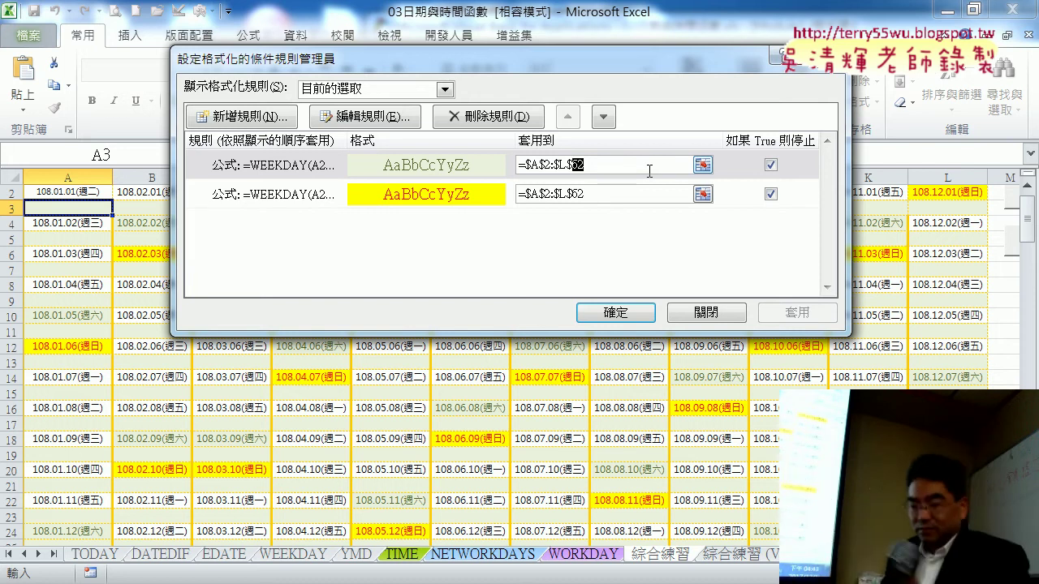
{"action": "left_click", "coordinate": [650, 171]}
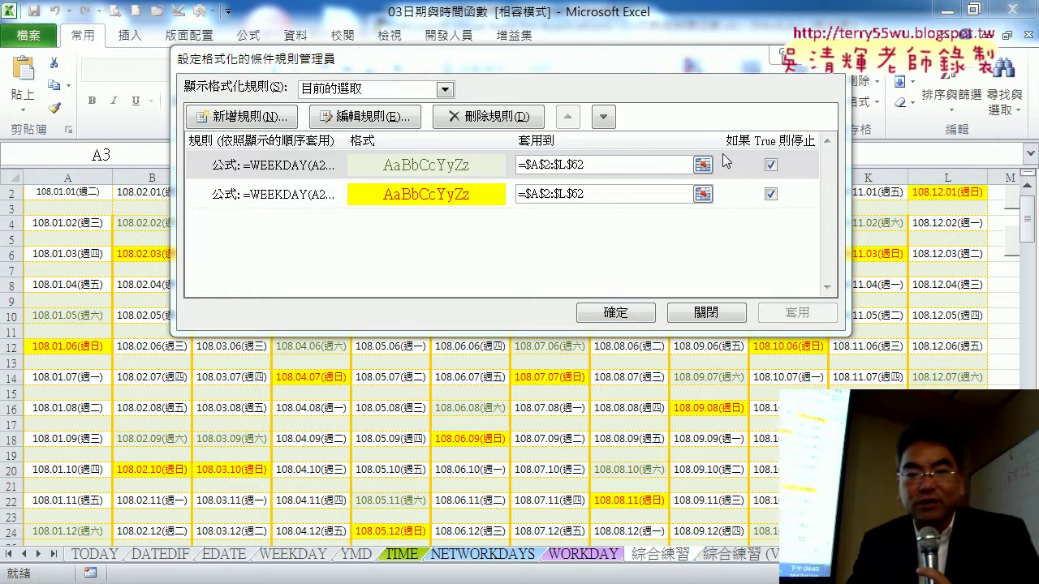
{"action": "left_click", "coordinate": [718, 314]}
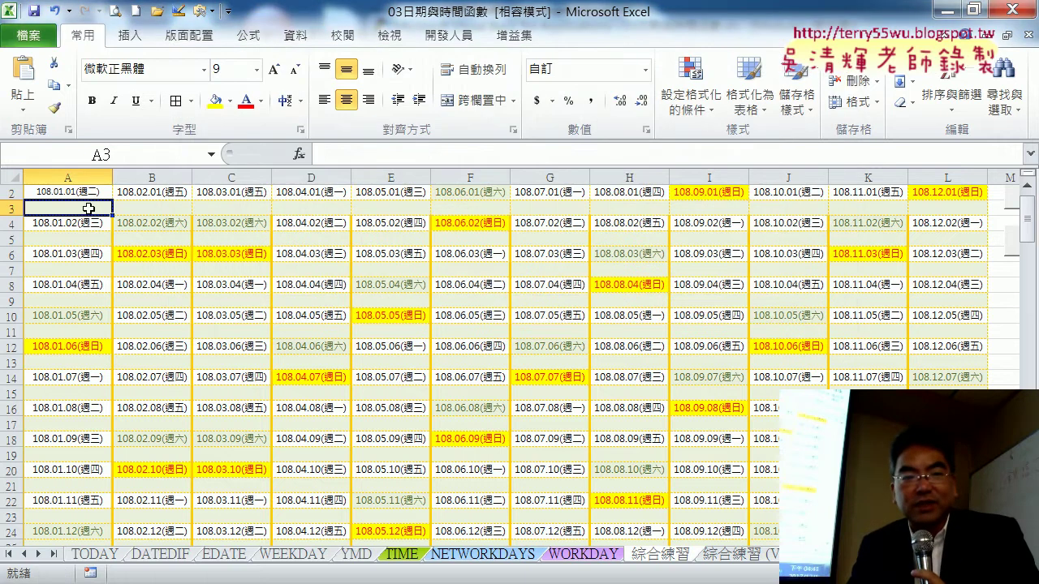
{"action": "mouse_move", "coordinate": [177, 207]}
{"action": "left_mouse_down"}
{"action": "mouse_move", "coordinate": [825, 222]}
{"action": "mouse_move", "coordinate": [945, 213]}
{"action": "left_mouse_up"}
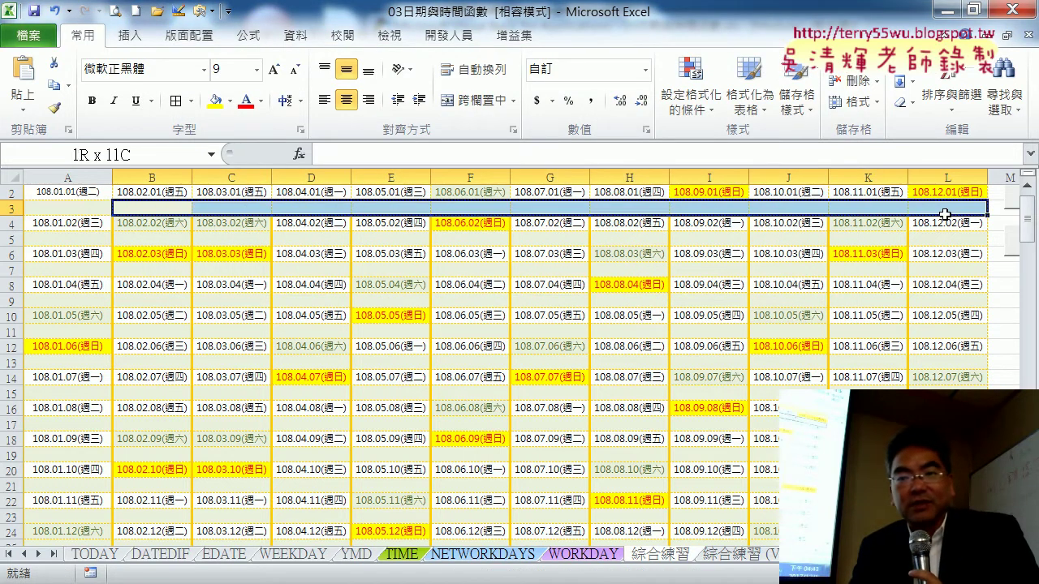
{"action": "left_click", "coordinate": [71, 207]}
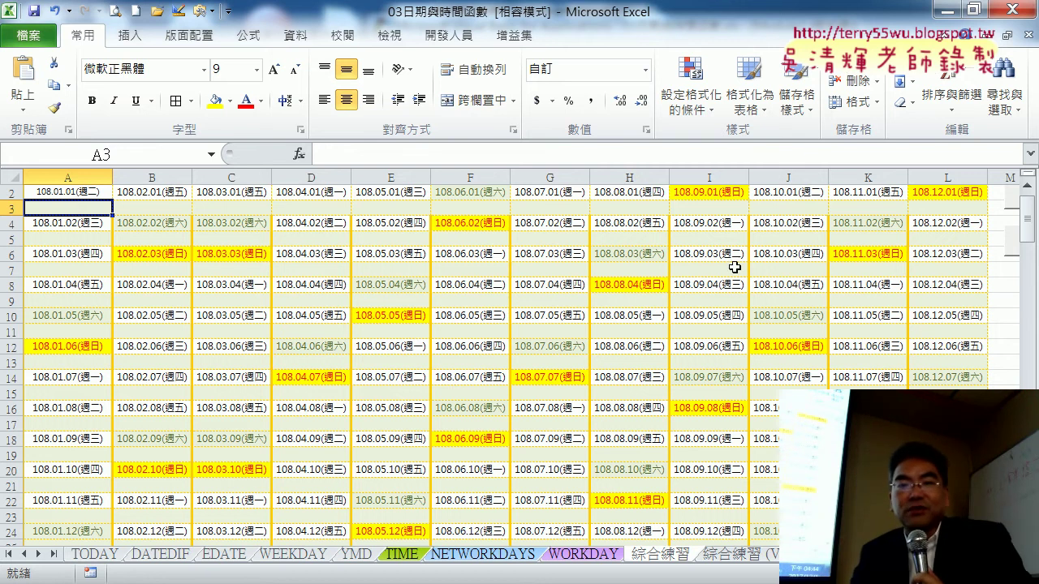
- Open the Conditional Formatting Rules Manager for This Worksheet and select the =WEEKDAY(A2)=7 rule
{"action": "left_click", "coordinate": [689, 97]}
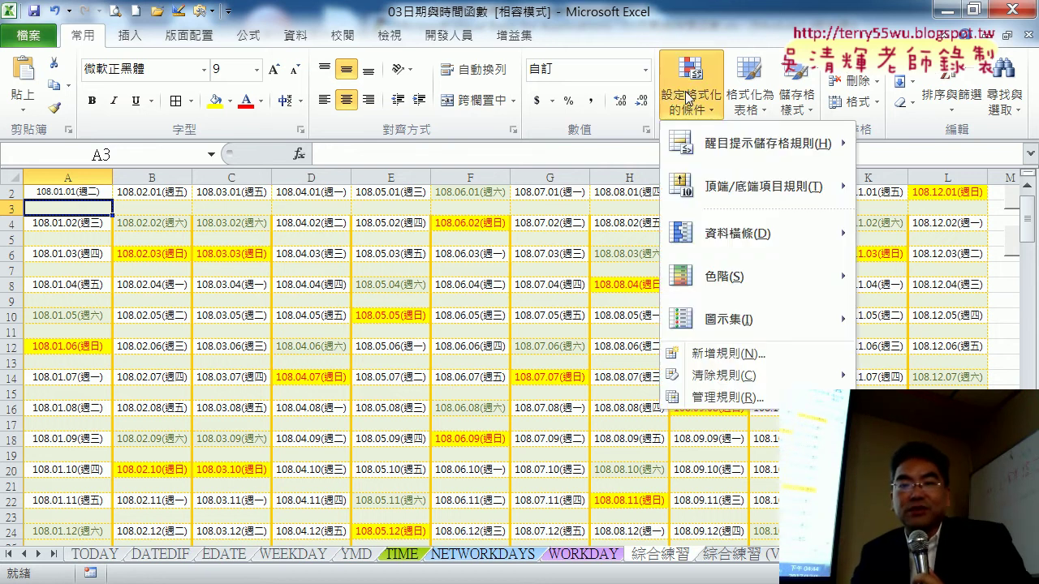
{"action": "left_click", "coordinate": [709, 398]}
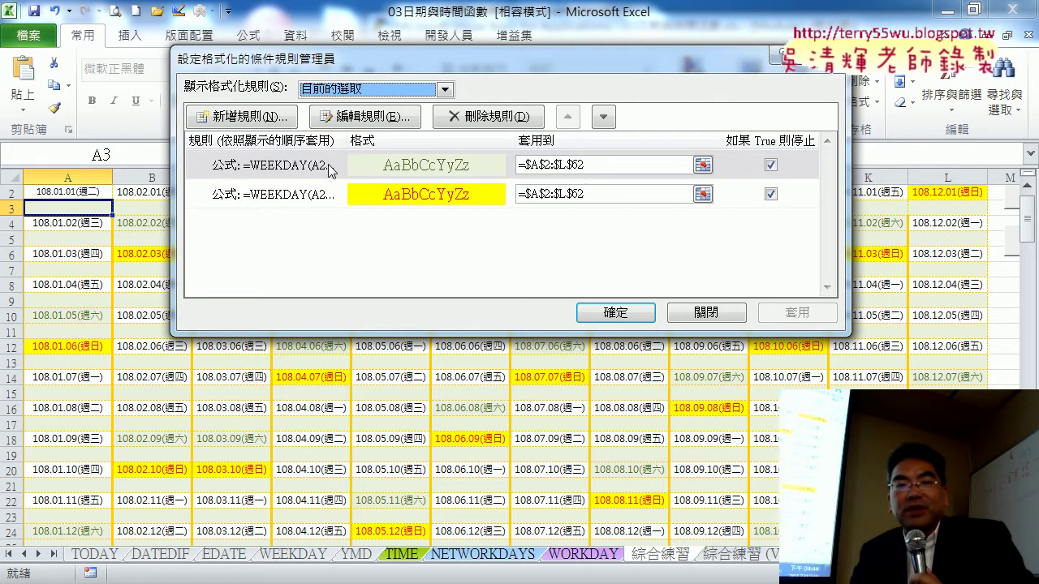
{"action": "left_click", "coordinate": [331, 171]}
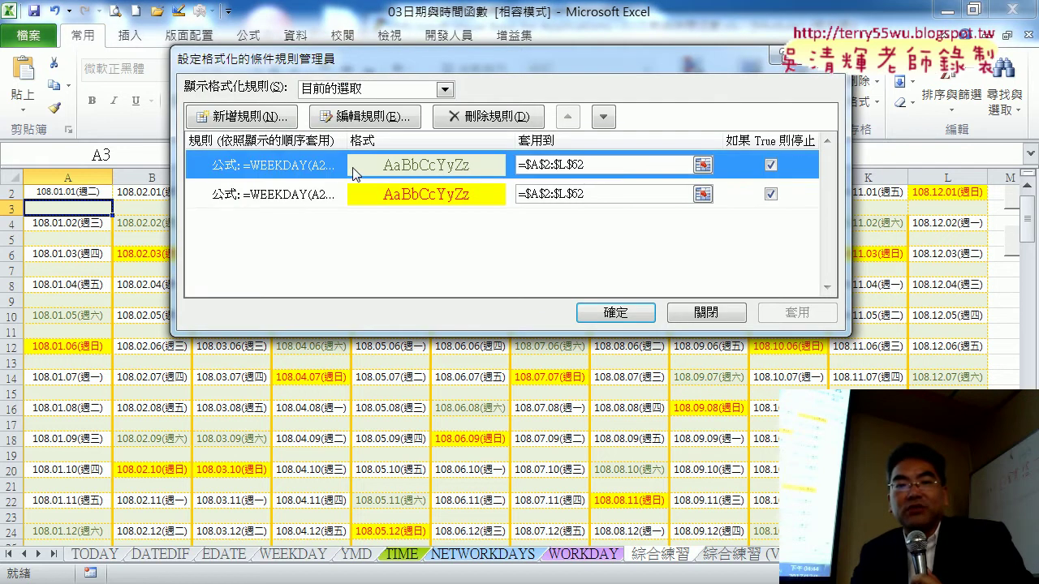
{"action": "left_click", "coordinate": [374, 89]}
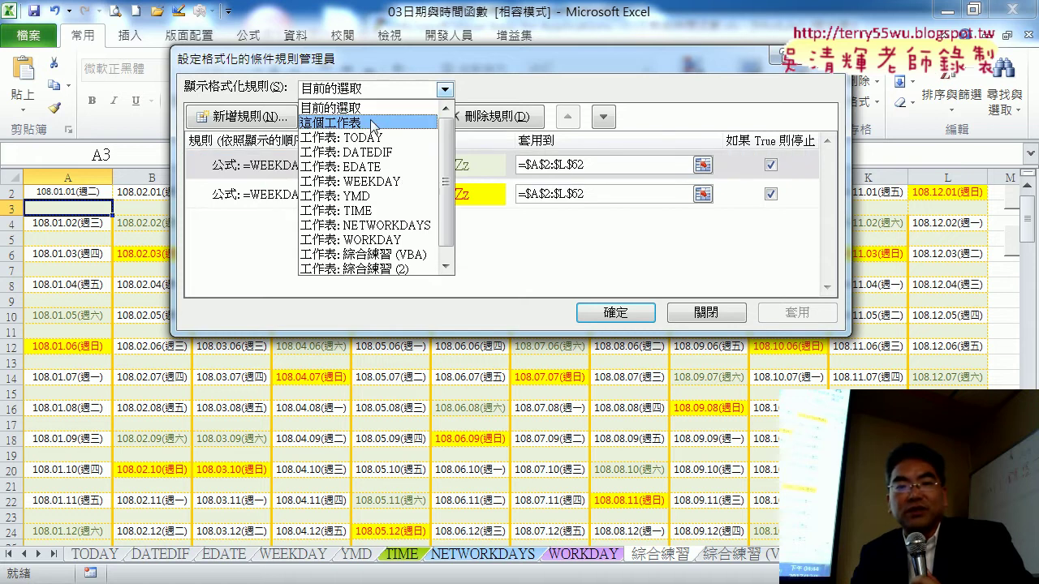
{"action": "left_click", "coordinate": [376, 121]}
{"action": "left_click", "coordinate": [375, 89]}
{"action": "left_click", "coordinate": [375, 88]}
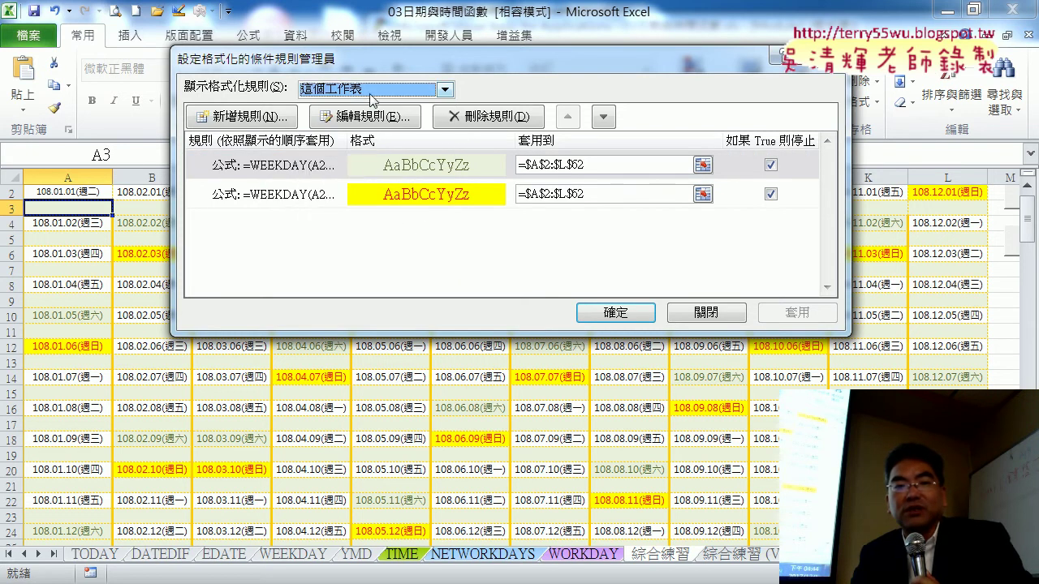
{"action": "left_click", "coordinate": [398, 168]}
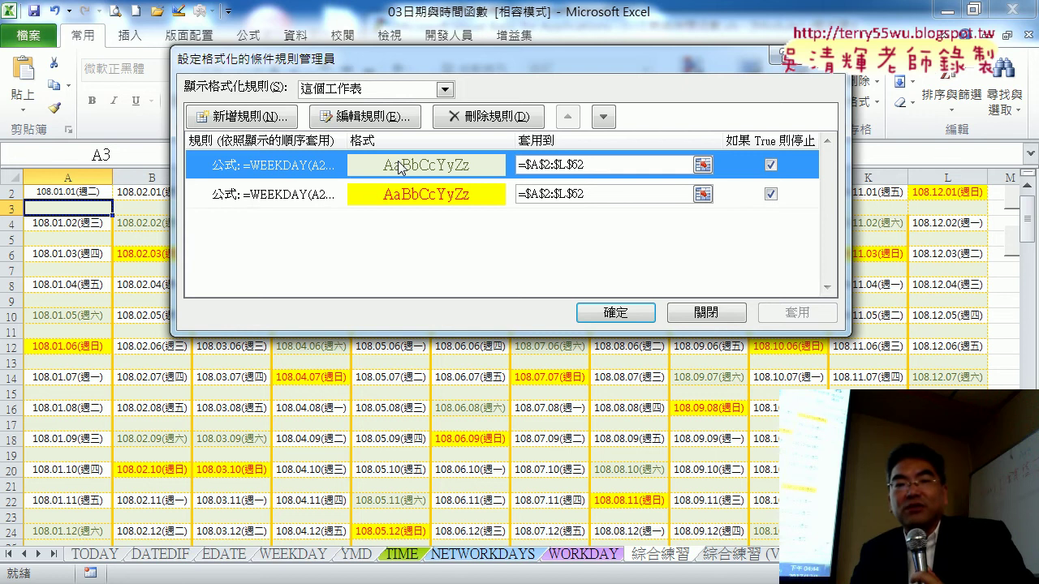
- Open the Saturday rule, attempt a formula edit, then cancel without changes
{"action": "double_click", "coordinate": [395, 168]}
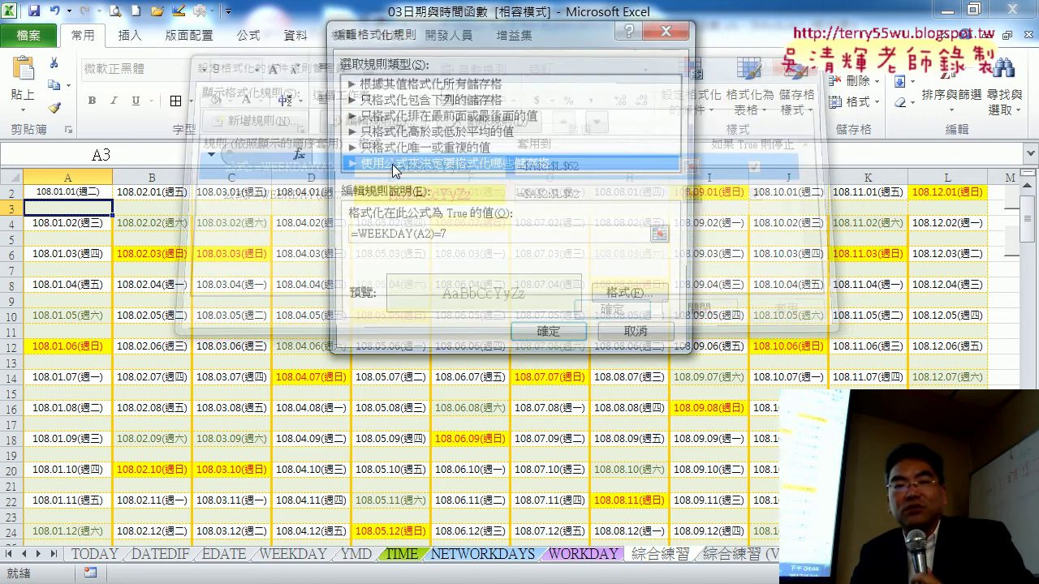
{"action": "left_click_drag", "start_coordinate": [357, 236], "coordinate": [450, 240]}
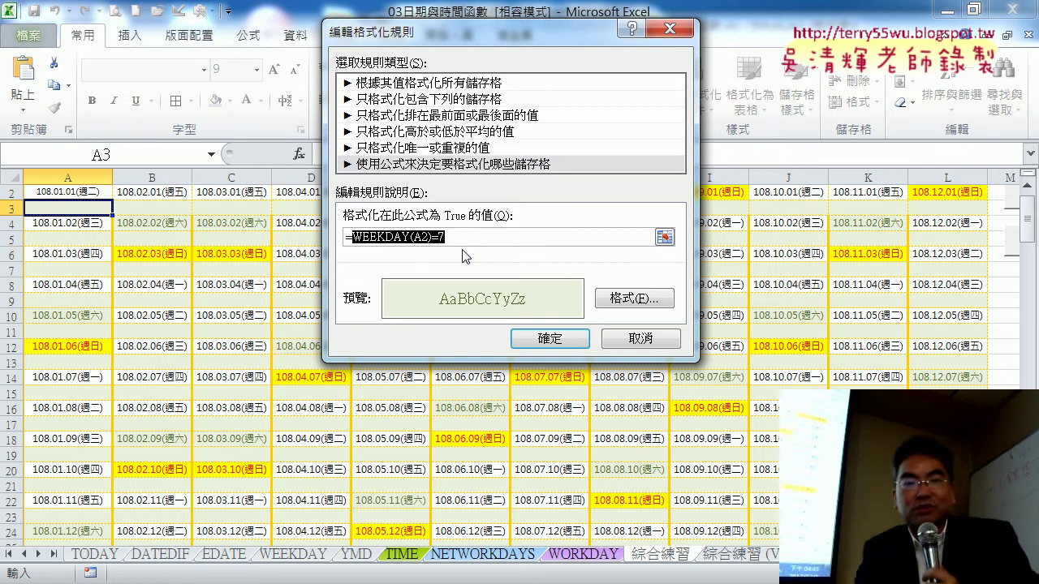
{"action": "key", "text": "Left"}
{"action": "key", "text": "ctrl+z"}
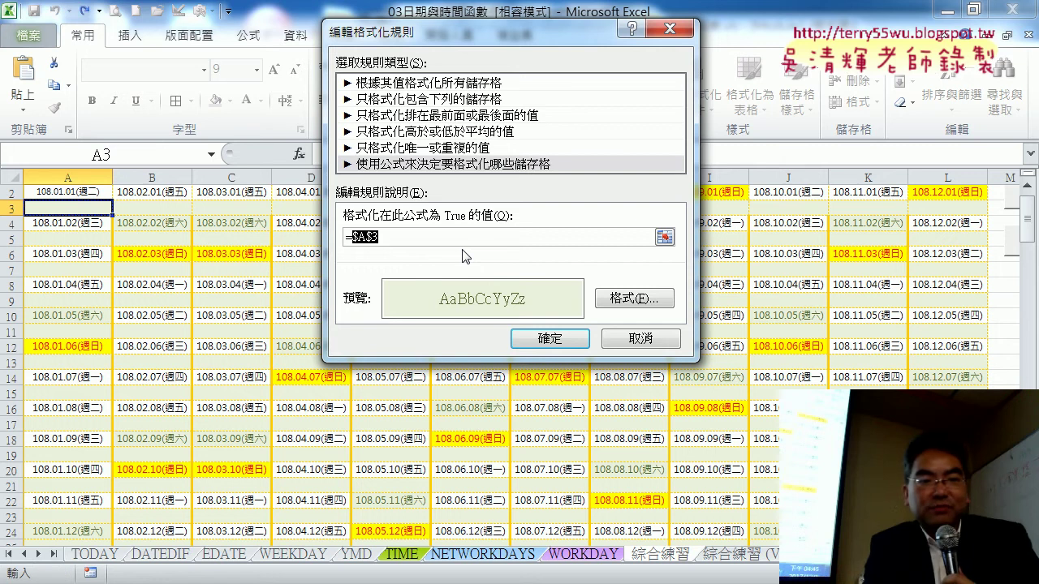
{"action": "left_click", "coordinate": [640, 338]}
- Rewrite the Saturday rule formula as =AND(WEEKDAY(A2)=7,A2<>"") and confirm
{"action": "double_click", "coordinate": [317, 165]}
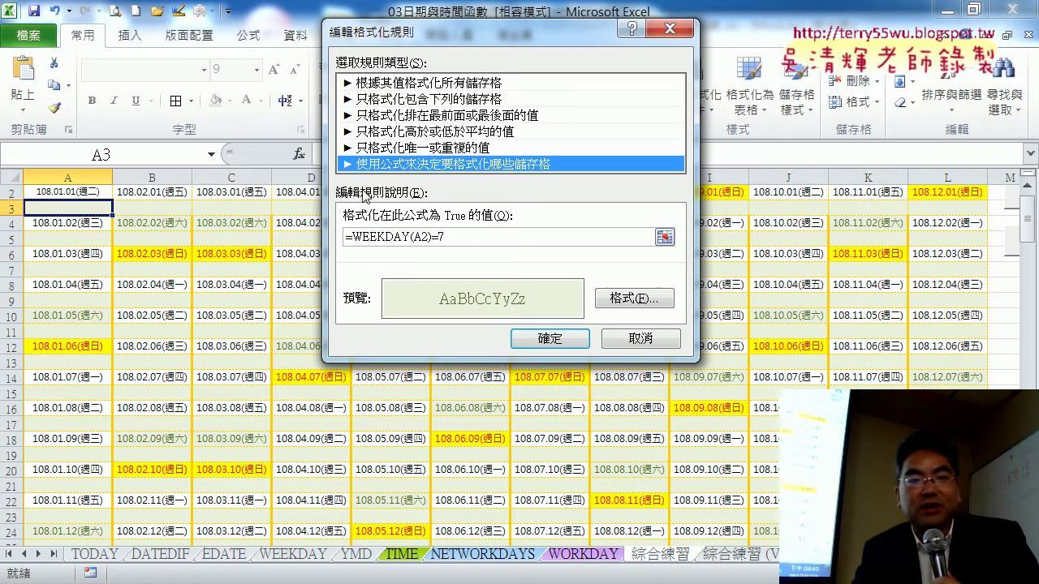
{"action": "left_click", "coordinate": [355, 239]}
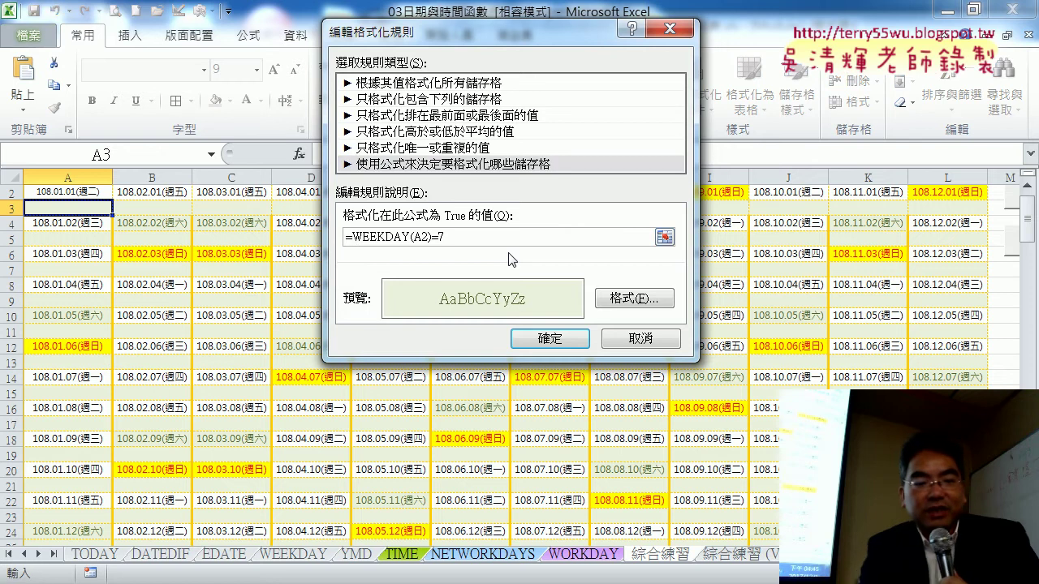
{"action": "type", "text": "an"}
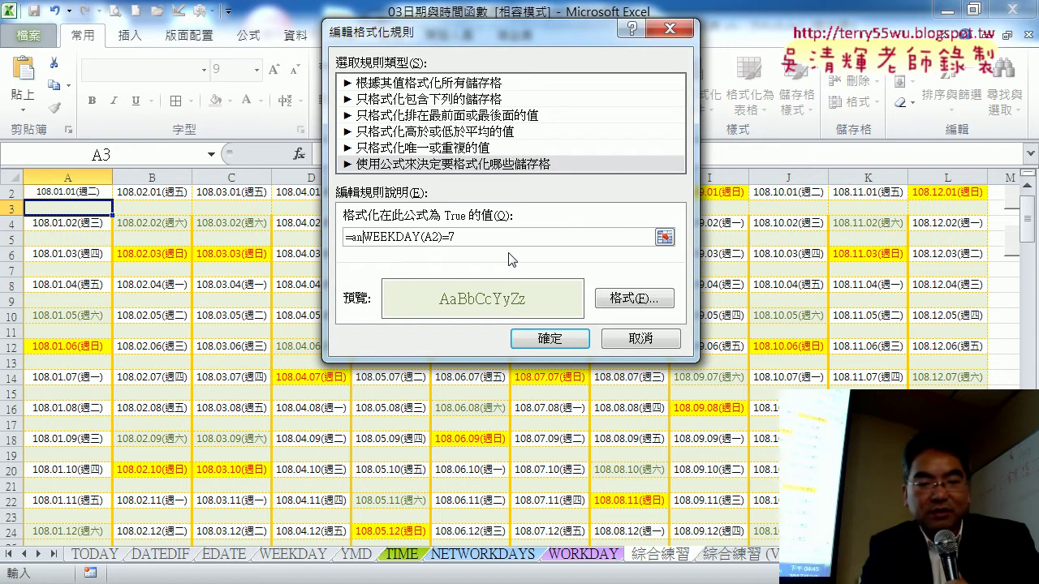
{"action": "type", "text": "d("}
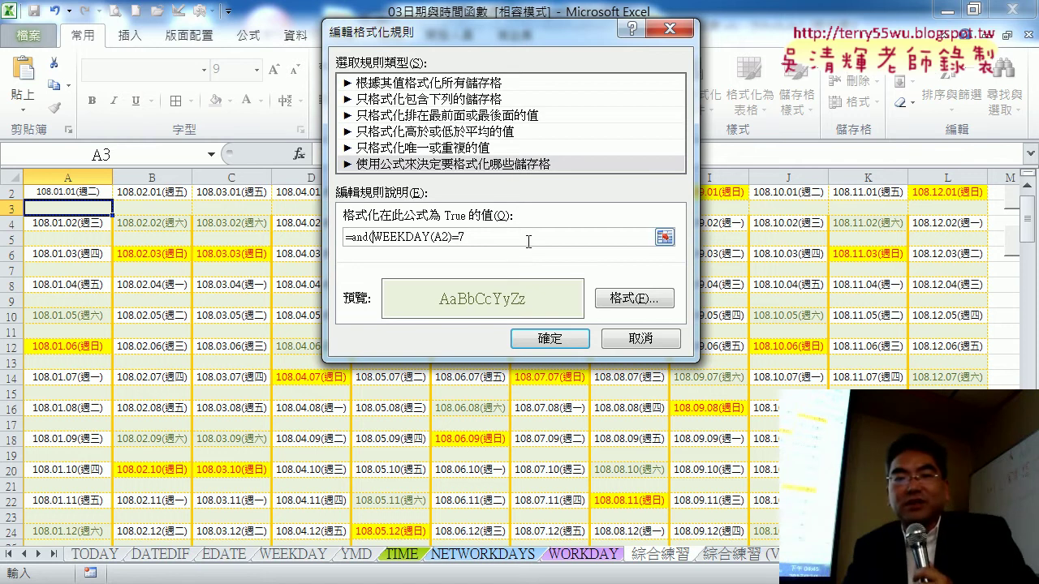
{"action": "left_click", "coordinate": [519, 235]}
{"action": "type", "text": ","}
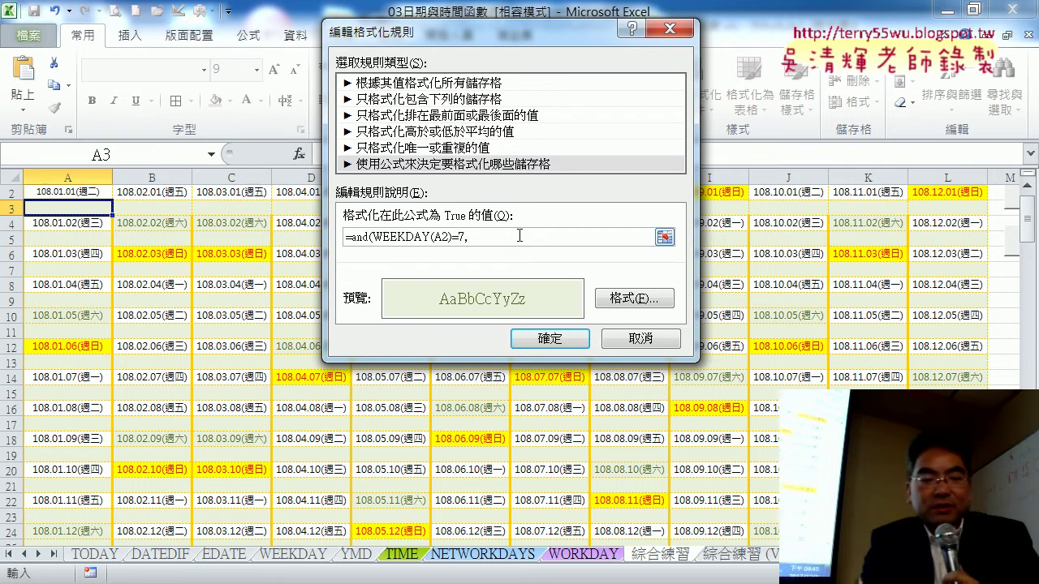
{"action": "type", "text": "A2"}
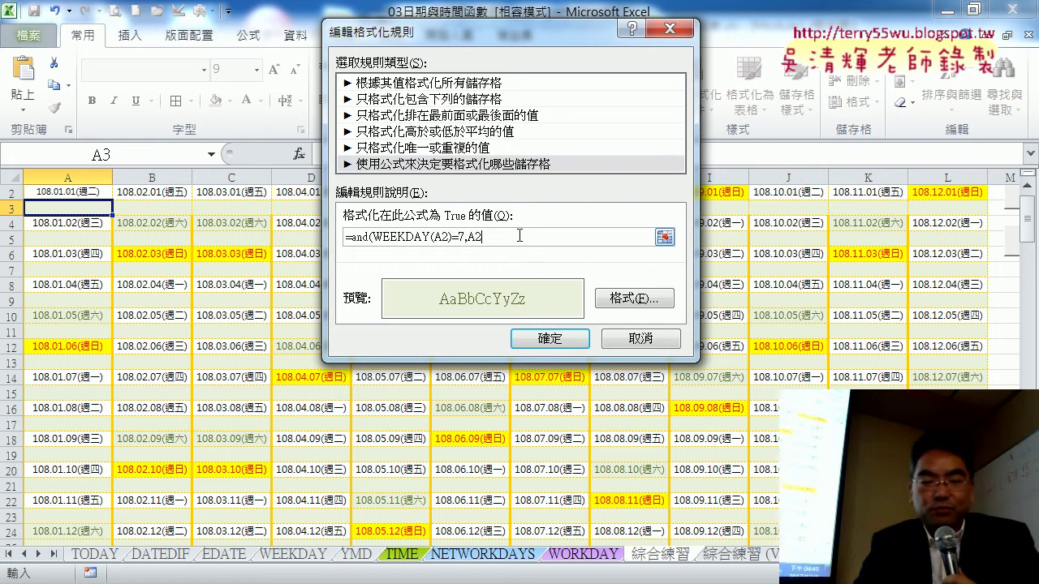
{"action": "type", "text": "<>"}
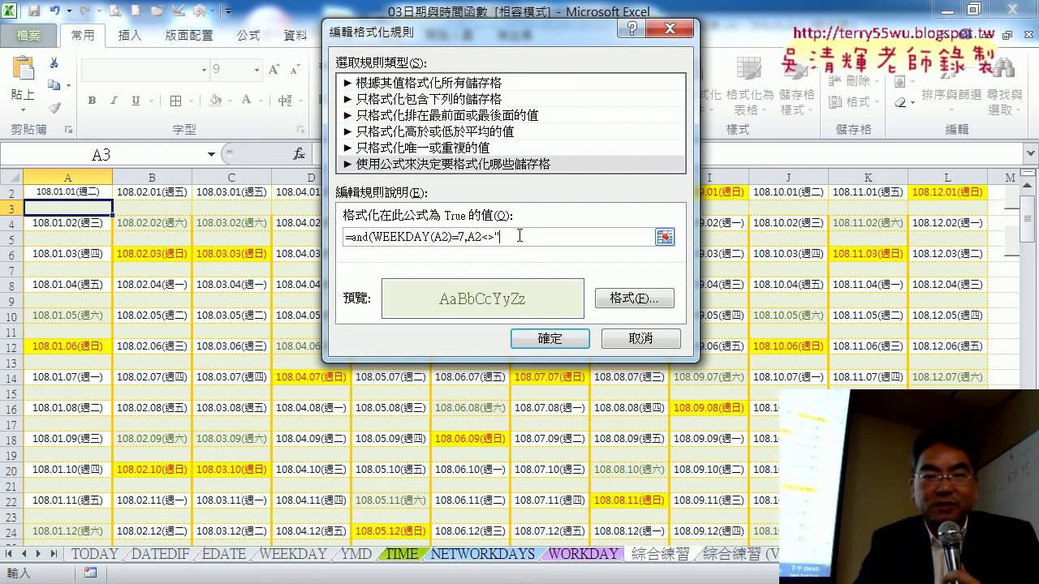
{"action": "type", "text": "\"\""}
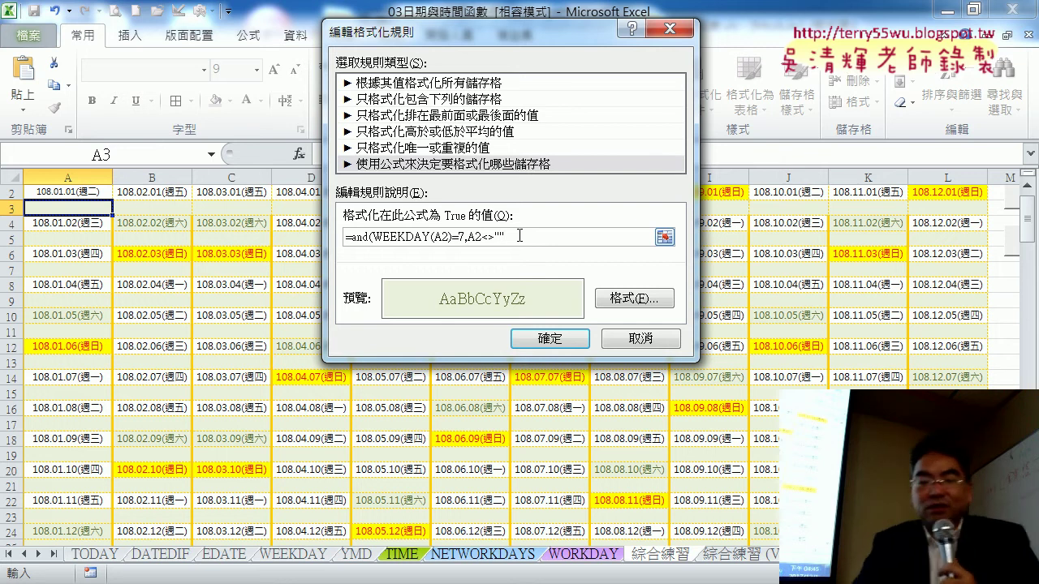
{"action": "type", "text": ")"}
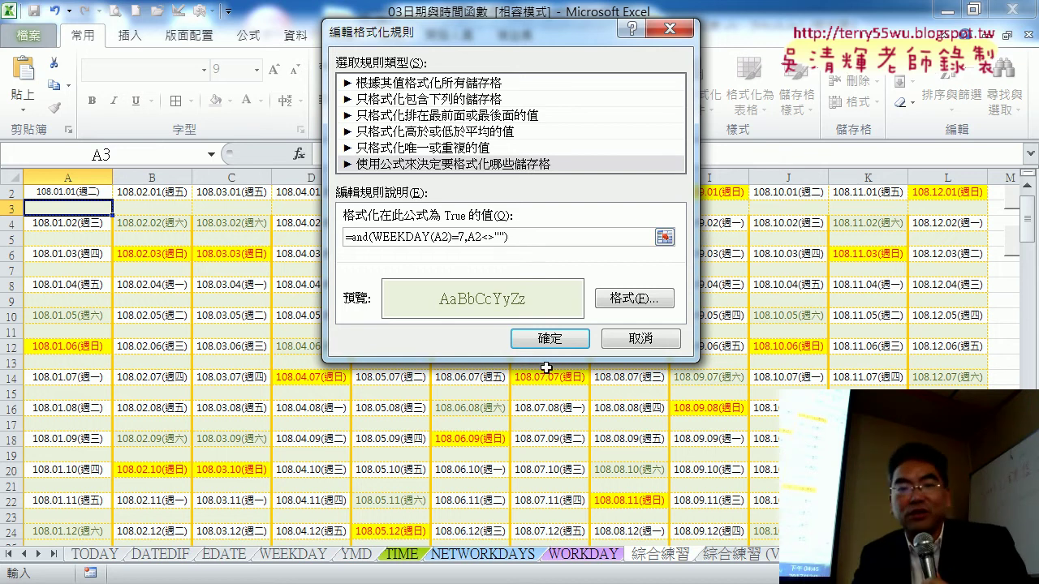
{"action": "left_click", "coordinate": [550, 341]}
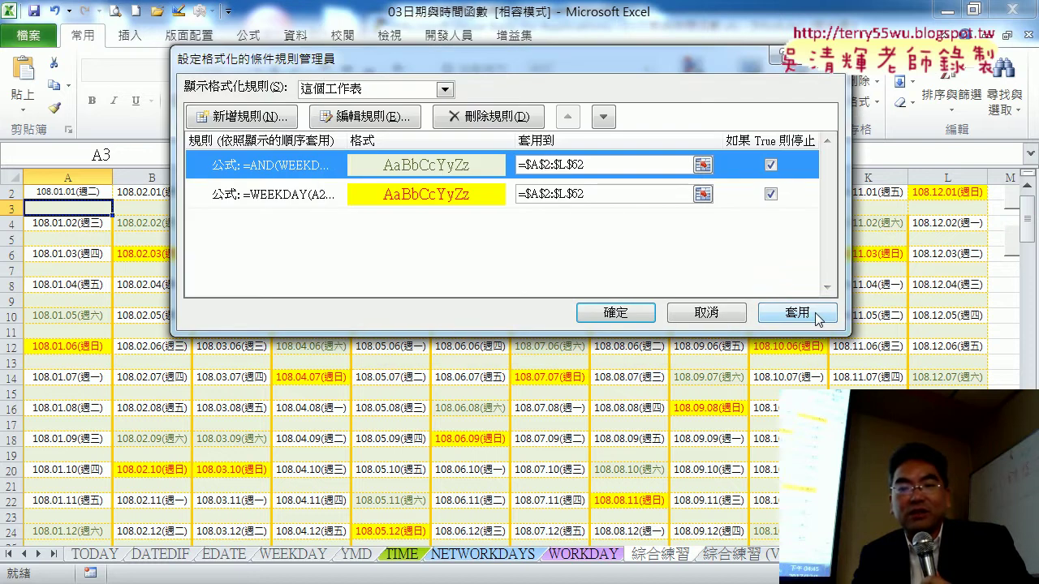
- Apply the weekend rules, then reopen the Saturday rule =AND(WEEKDAY(A2)=7,A2<>"") to inspect its formula
{"action": "left_click", "coordinate": [609, 315]}
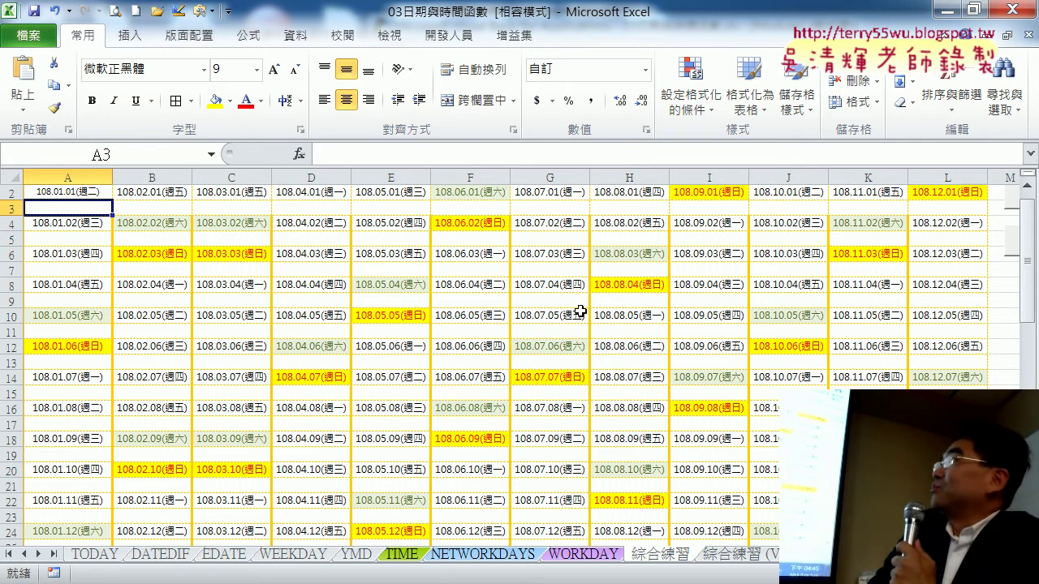
{"action": "left_click", "coordinate": [693, 97]}
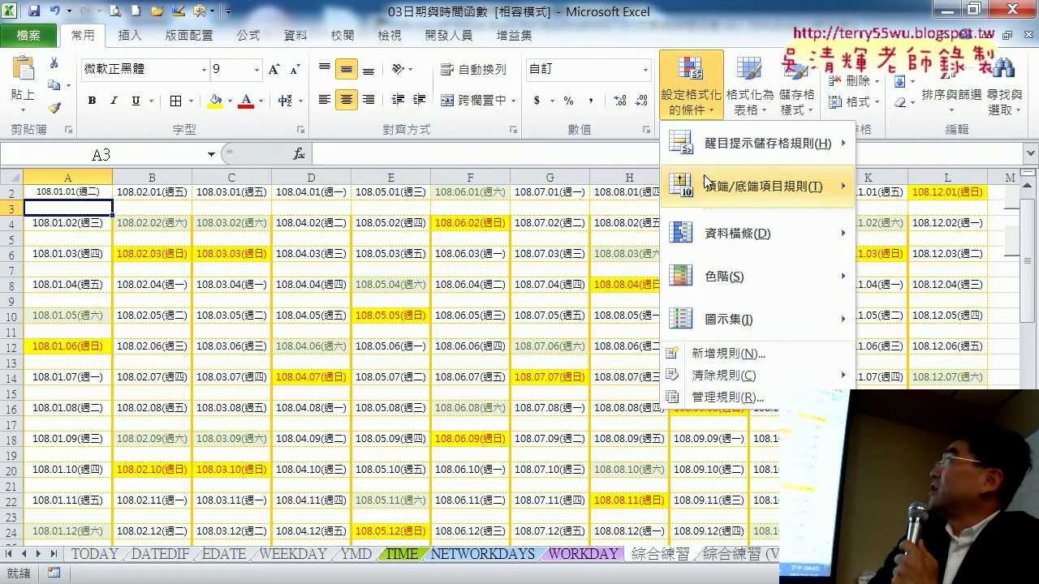
{"action": "left_click", "coordinate": [703, 398]}
{"action": "left_click", "coordinate": [430, 181]}
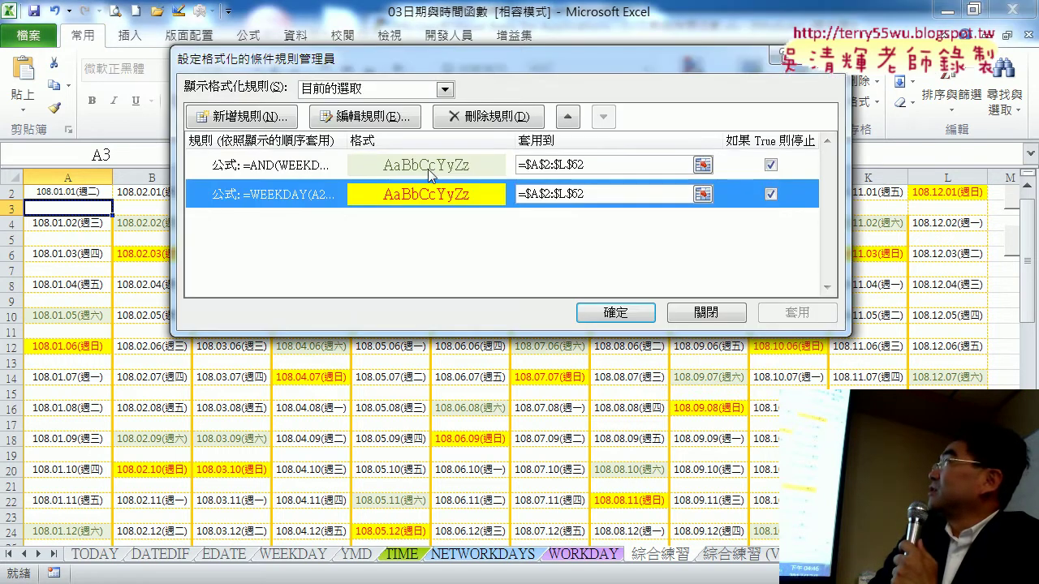
{"action": "double_click", "coordinate": [428, 166]}
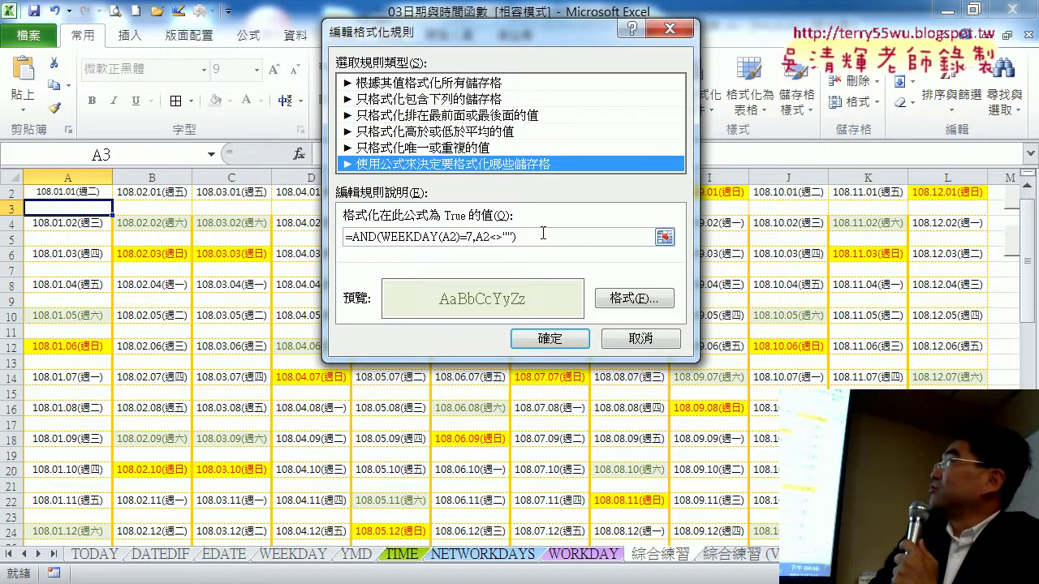
{"action": "left_click", "coordinate": [550, 241]}
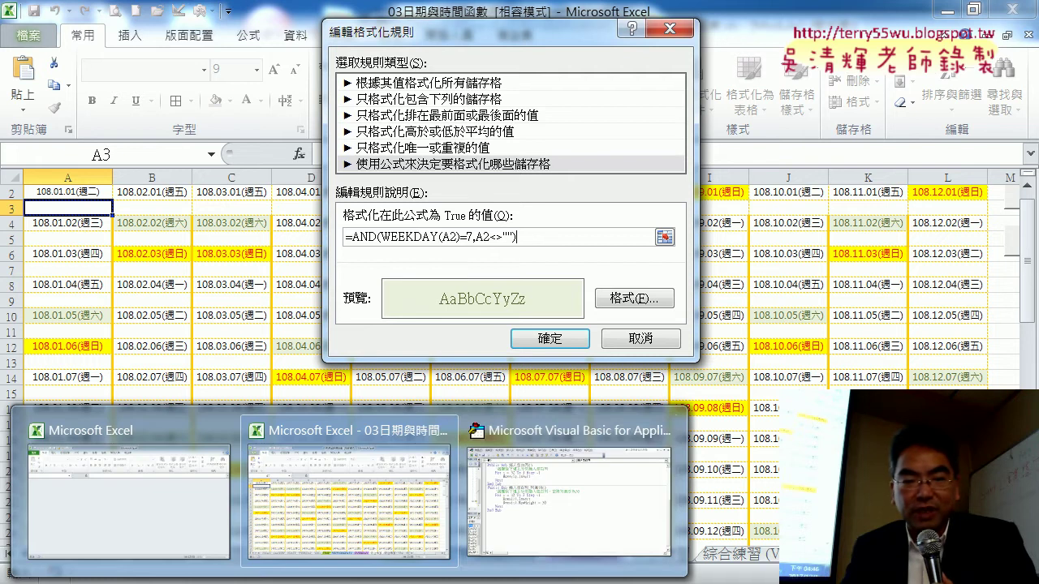
- Cancel the Saturday rule edit and close the Rules Manager without changes
{"action": "left_click", "coordinate": [563, 438]}
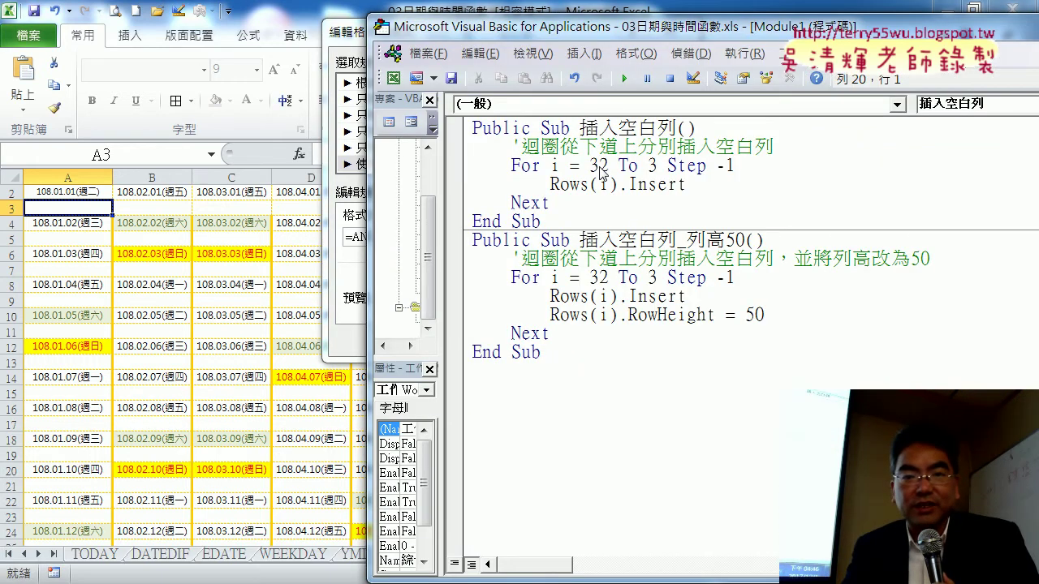
{"action": "left_click", "coordinate": [337, 295]}
{"action": "left_click", "coordinate": [643, 344]}
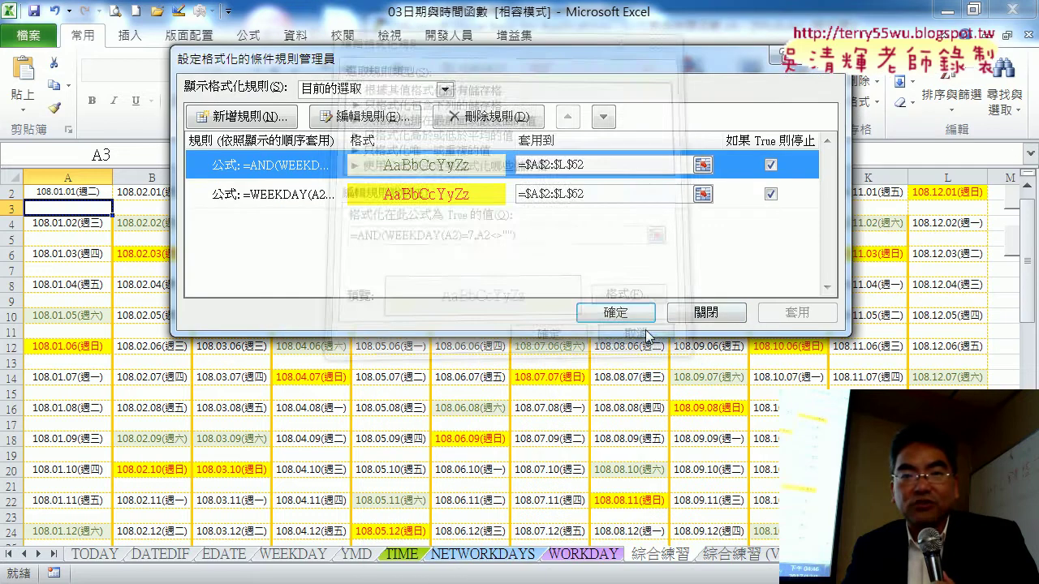
{"action": "left_click", "coordinate": [620, 315]}
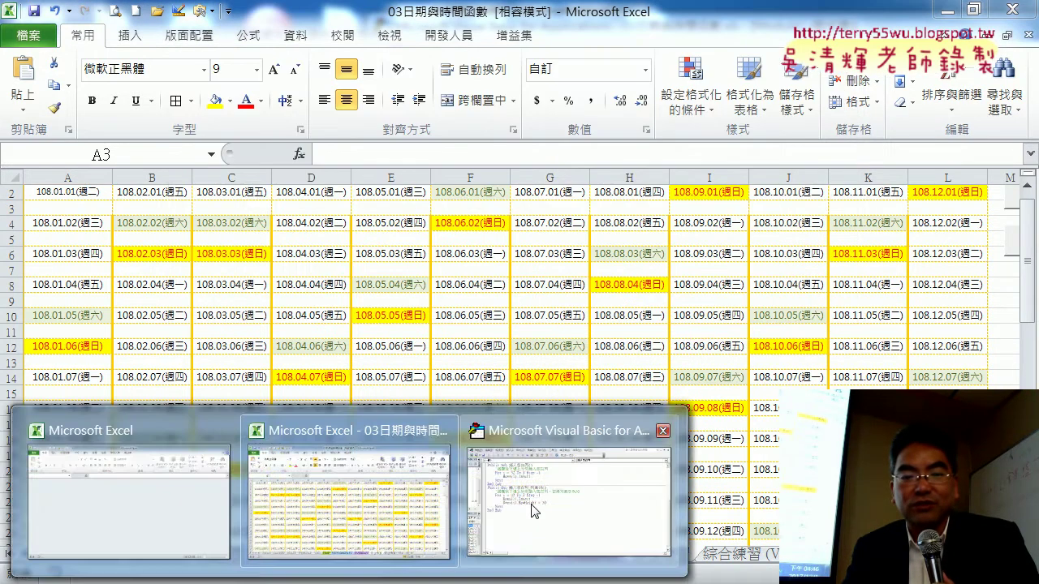
- Review the insert and delete blank-row macro code in the VBA editor, then return to the calendar sheet
{"action": "left_click", "coordinate": [569, 442]}
{"action": "scroll", "coordinate": [621, 278], "scroll_direction": "down", "scroll_amount": 1}
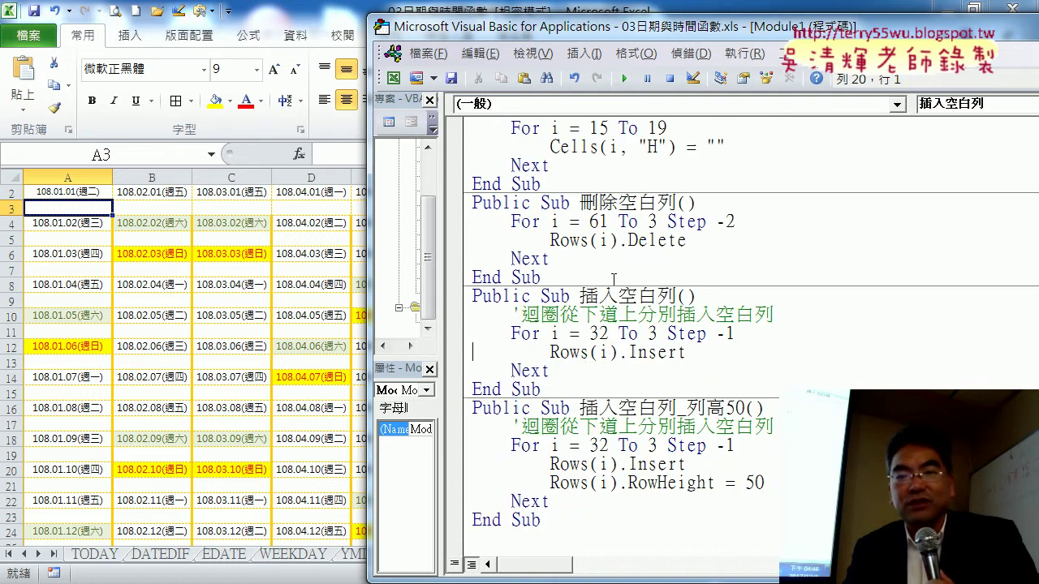
{"action": "left_click", "coordinate": [594, 276]}
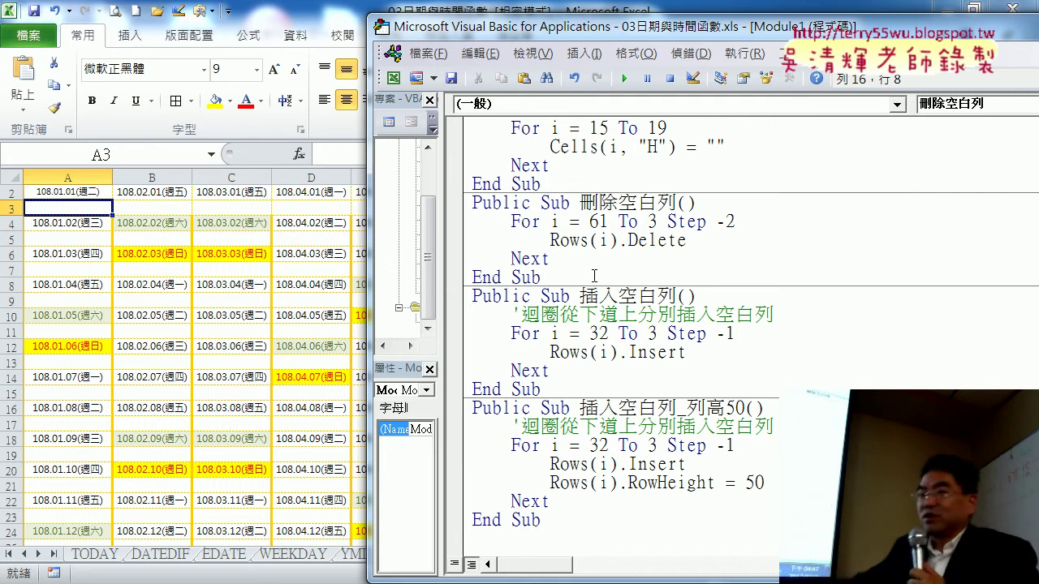
{"action": "left_click", "coordinate": [237, 468]}
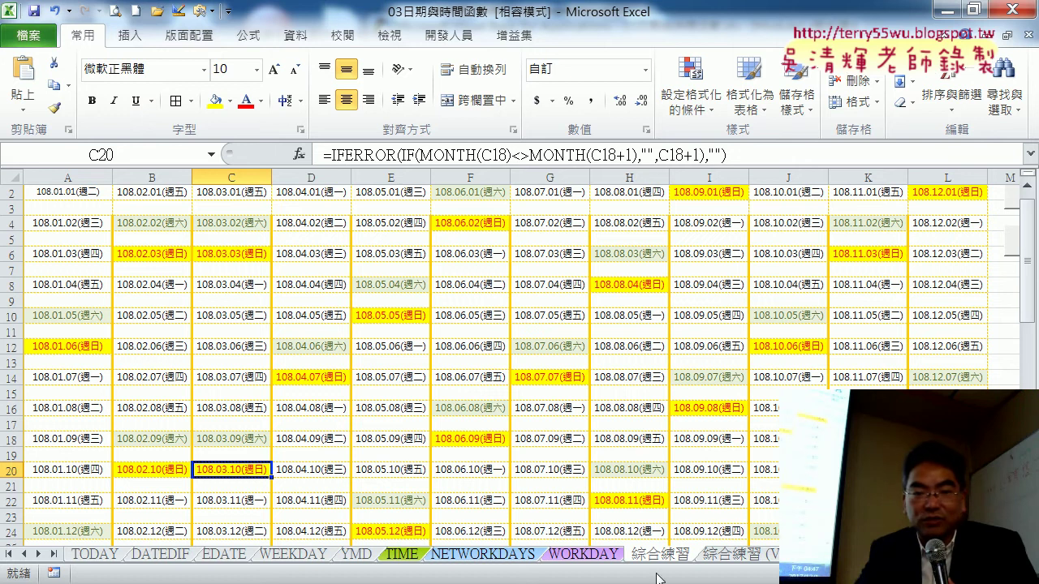
{"action": "left_click_drag", "start_coordinate": [672, 563], "coordinate": [724, 555]}
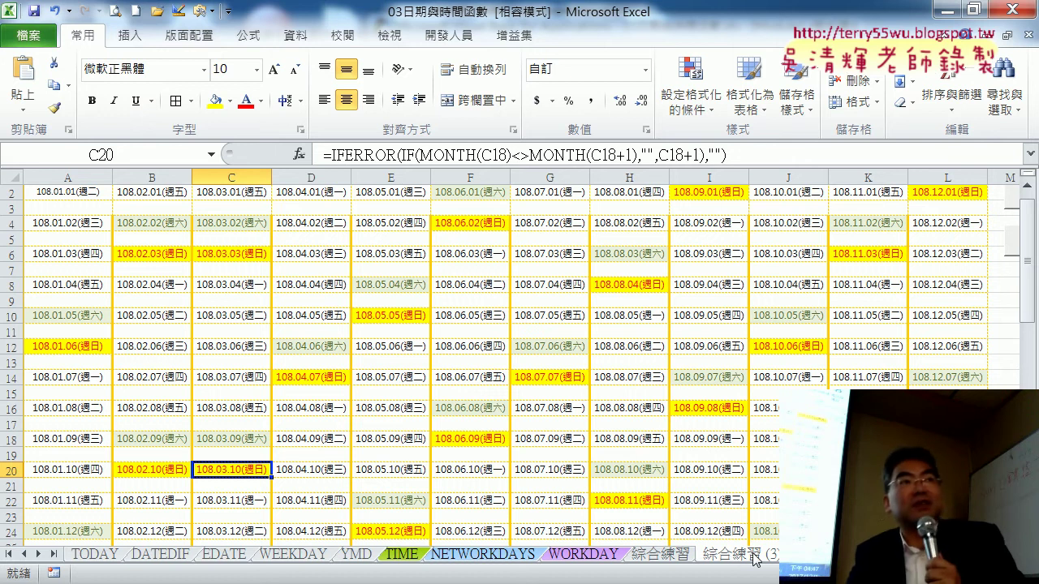